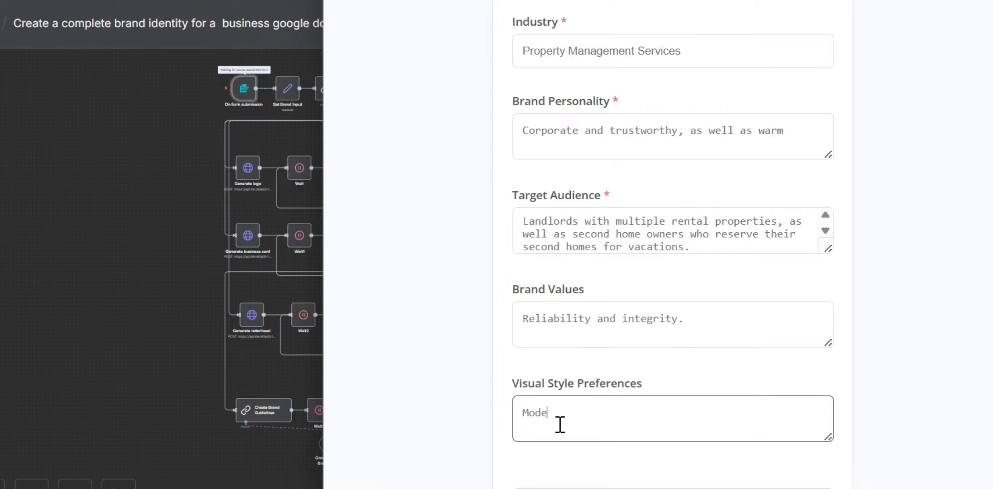
Step: Complete the Visual Style Preferences answer as "Modern, premium, reliable" and submit the brand form
{"action": "type", "text": "premium, reliable"}
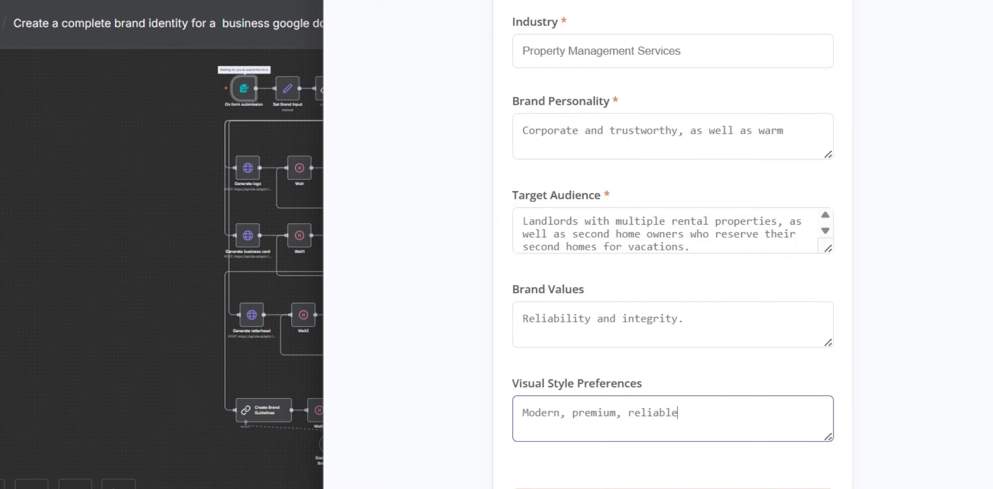
{"action": "left_click", "coordinate": [673, 488]}
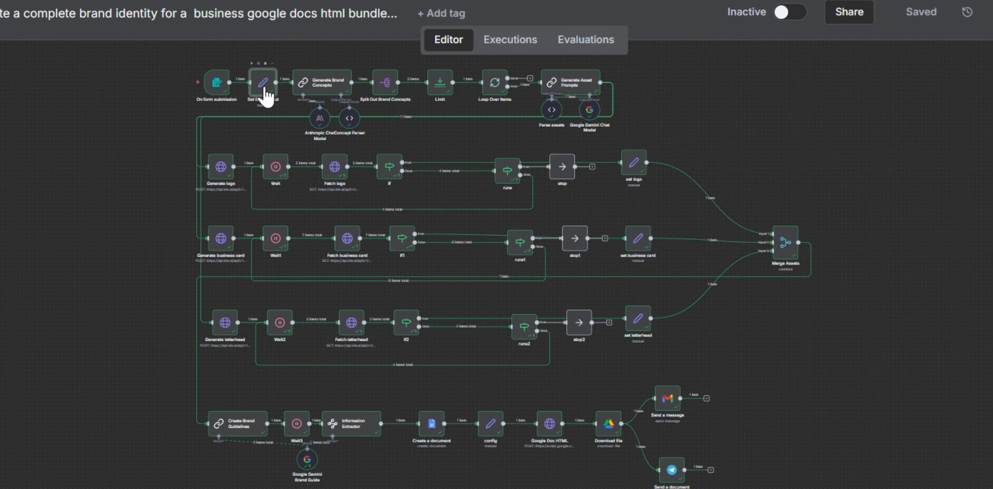
Step: Inspect the Set Brand Input node's field mappings and output, then return to the workflow canvas
{"action": "double_click", "coordinate": [267, 94]}
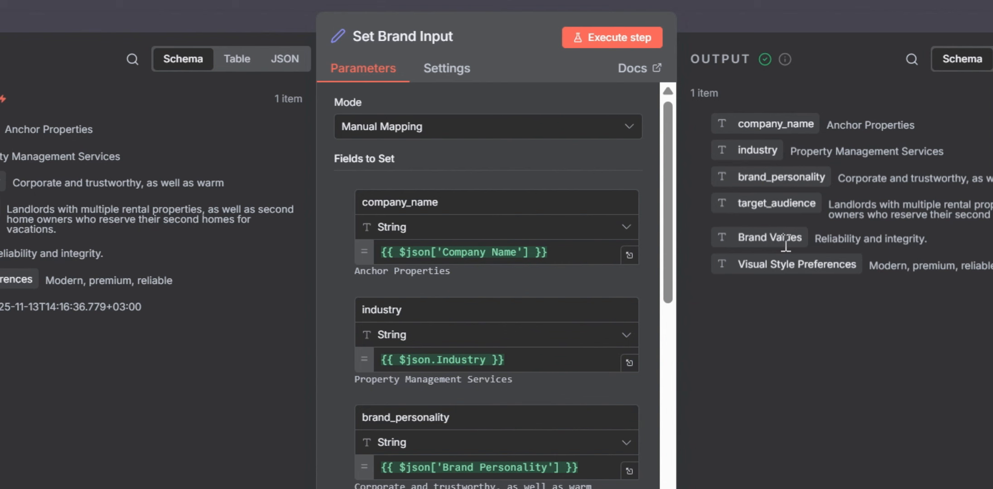
{"action": "left_click", "coordinate": [757, 18]}
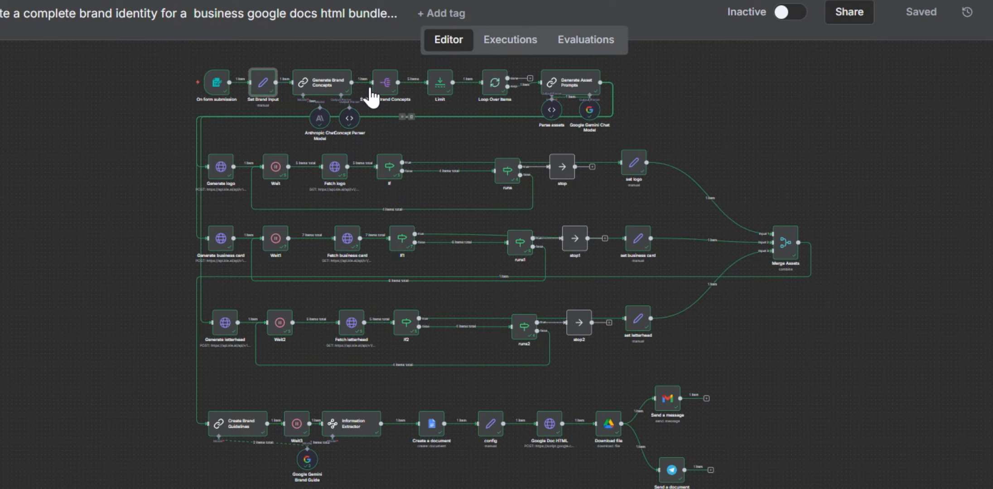
Step: Open the Generate Brand Concepts node and read the start of its system message in the expanded expression editor
{"action": "mouse_move", "coordinate": [190, 117]}
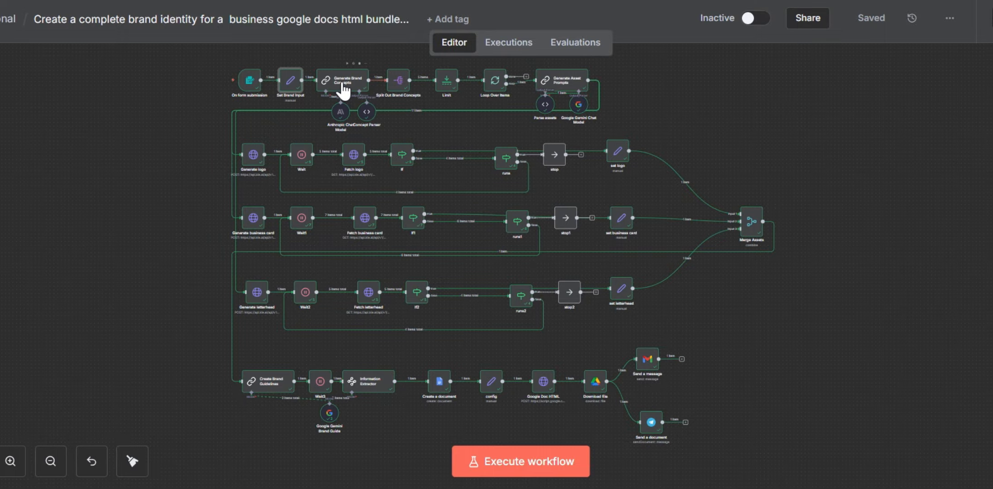
{"action": "left_click", "coordinate": [343, 91]}
{"action": "double_click", "coordinate": [341, 80]}
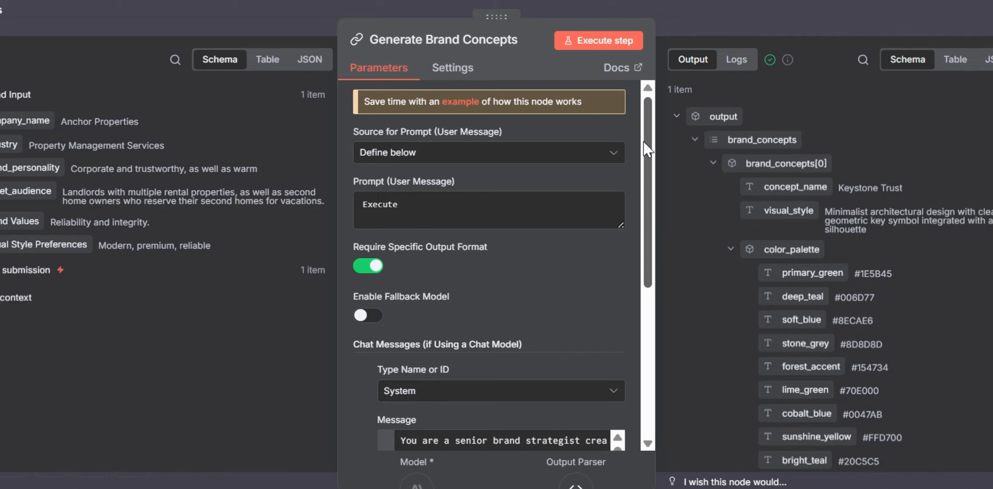
{"action": "left_click_drag", "start_coordinate": [646, 116], "coordinate": [669, 296]}
{"action": "left_click", "coordinate": [617, 226]}
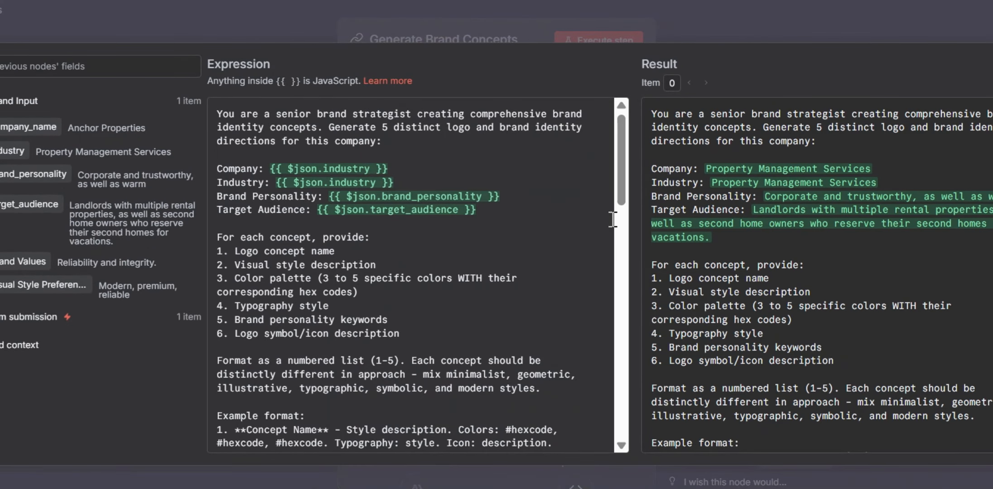
{"action": "mouse_move", "coordinate": [619, 154]}
{"action": "left_mouse_down"}
{"action": "mouse_move", "coordinate": [621, 394]}
{"action": "mouse_move", "coordinate": [577, 321]}
{"action": "mouse_move", "coordinate": [611, 145]}
{"action": "left_mouse_up"}
{"action": "left_click", "coordinate": [687, 12]}
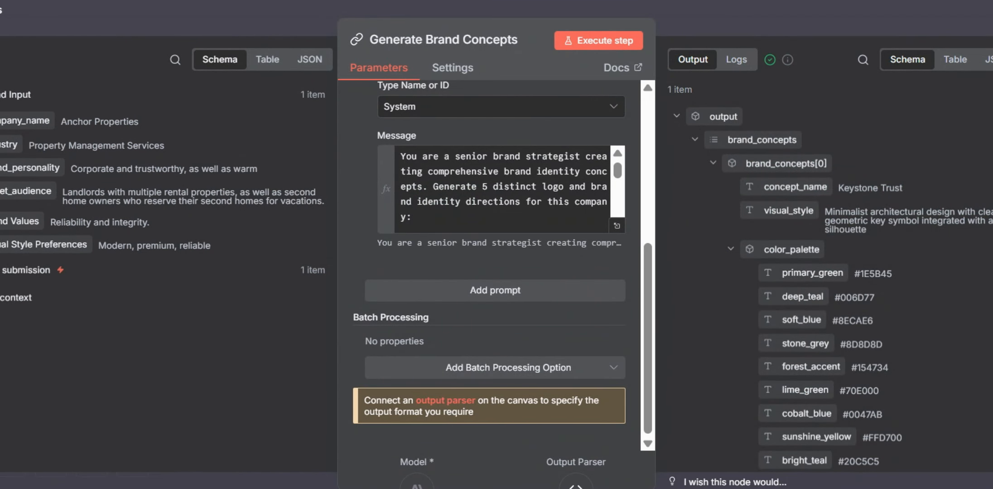
Step: Review the Generate Brand Concepts color palette output and the JSON example in its system message, then close the node
{"action": "scroll", "coordinate": [843, 149], "scroll_direction": "down", "scroll_amount": 3}
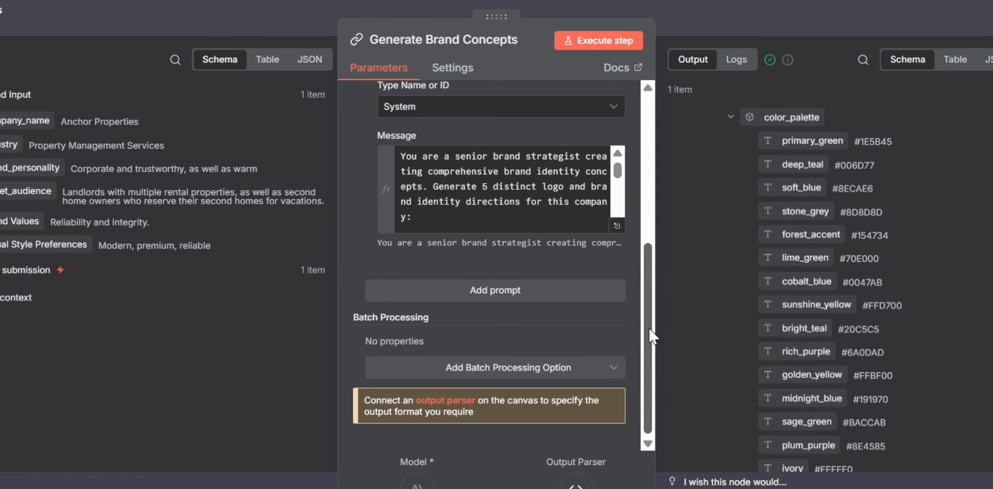
{"action": "left_click", "coordinate": [619, 224]}
{"action": "left_click_drag", "start_coordinate": [624, 162], "coordinate": [643, 375]}
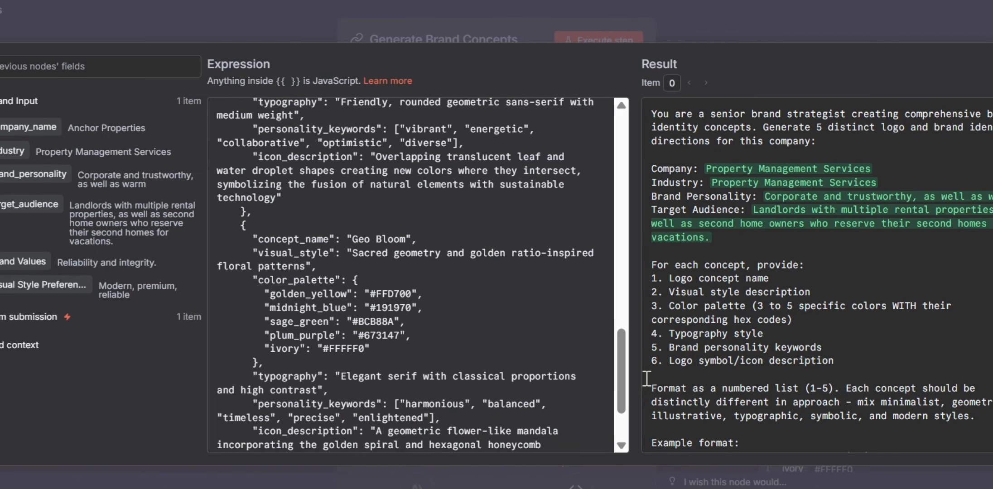
{"action": "left_click_drag", "start_coordinate": [619, 335], "coordinate": [649, 54]}
{"action": "left_click", "coordinate": [617, 3]}
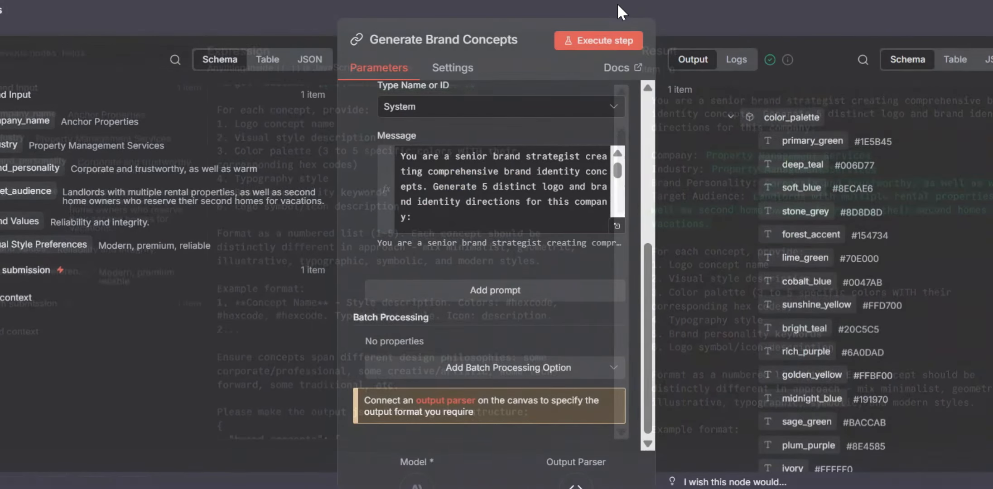
{"action": "scroll", "coordinate": [641, 170], "scroll_direction": "up", "scroll_amount": 5}
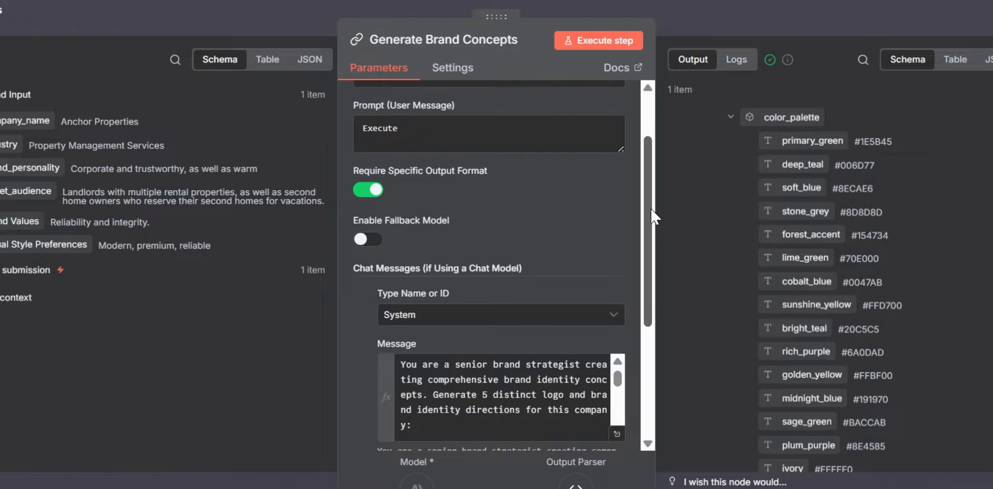
{"action": "left_click", "coordinate": [739, 9]}
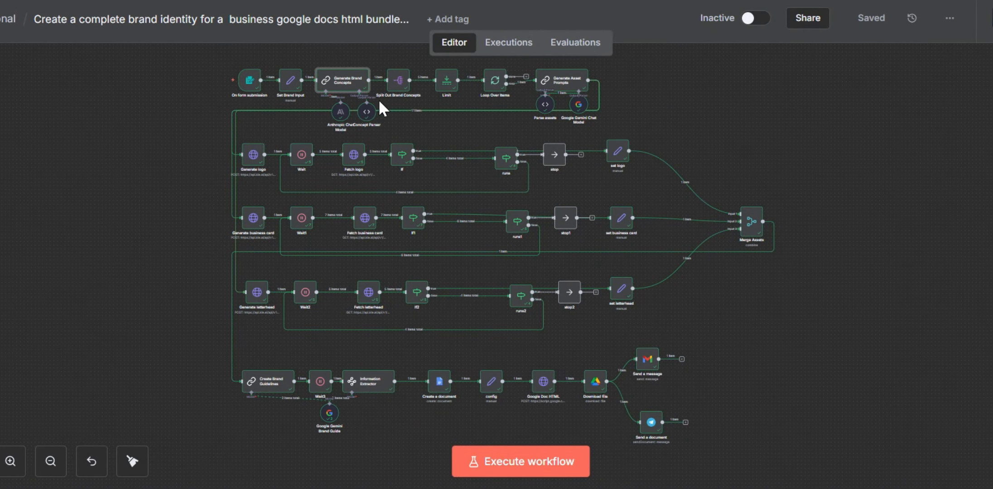
Step: Open the Concept Parser node and look through the parsed brand concepts in its output, then close it
{"action": "left_click", "coordinate": [369, 119]}
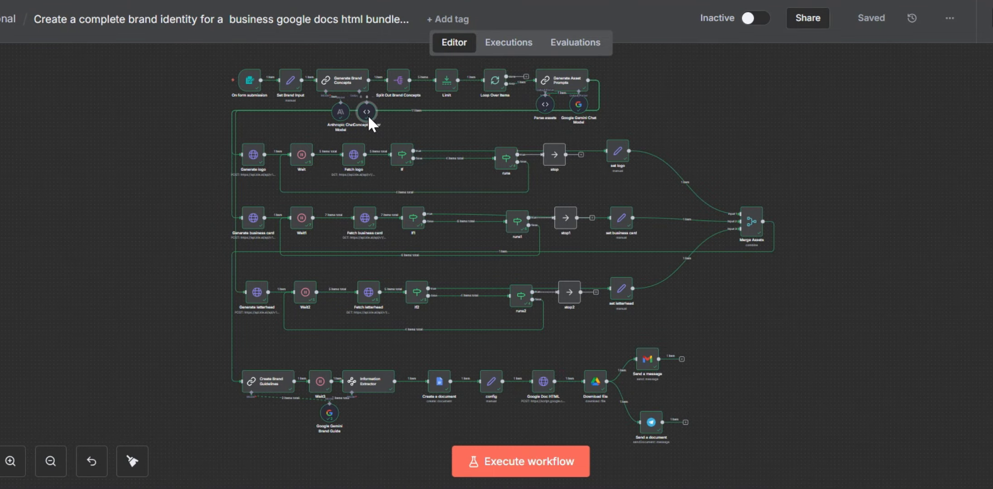
{"action": "double_click", "coordinate": [367, 114]}
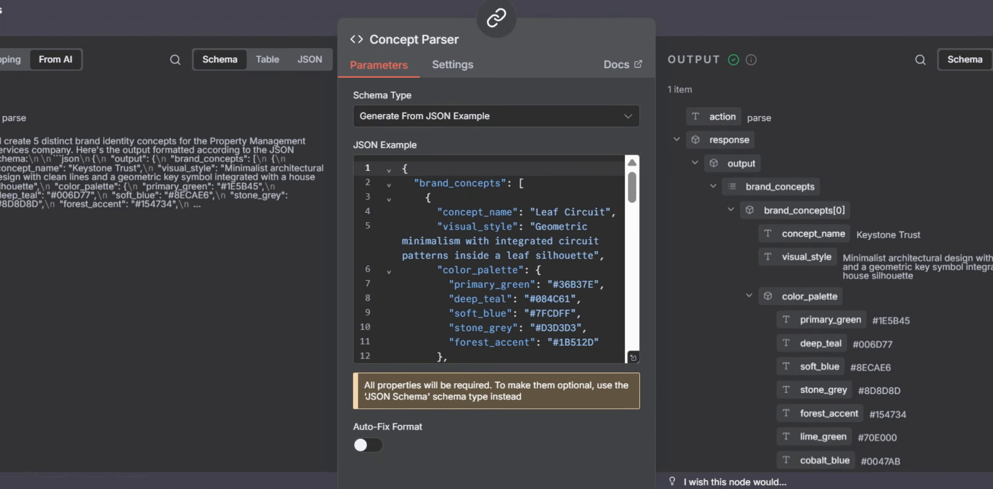
{"action": "scroll", "coordinate": [847, 290], "scroll_direction": "down", "scroll_amount": 10}
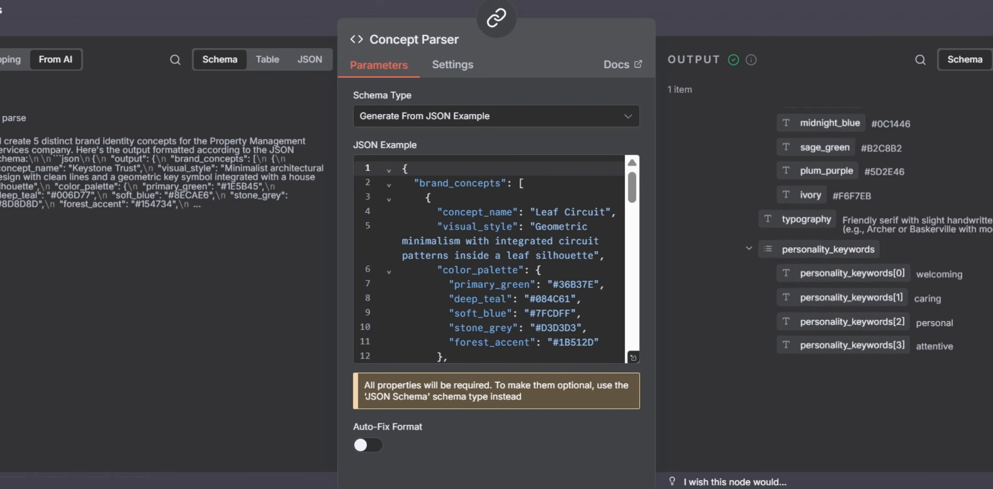
{"action": "scroll", "coordinate": [847, 290], "scroll_direction": "up", "scroll_amount": 6}
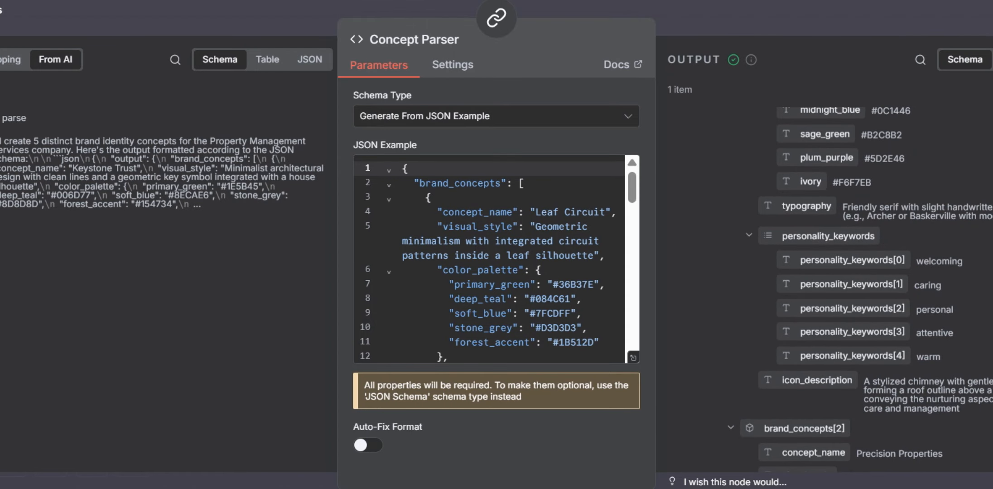
{"action": "scroll", "coordinate": [847, 290], "scroll_direction": "down", "scroll_amount": 15}
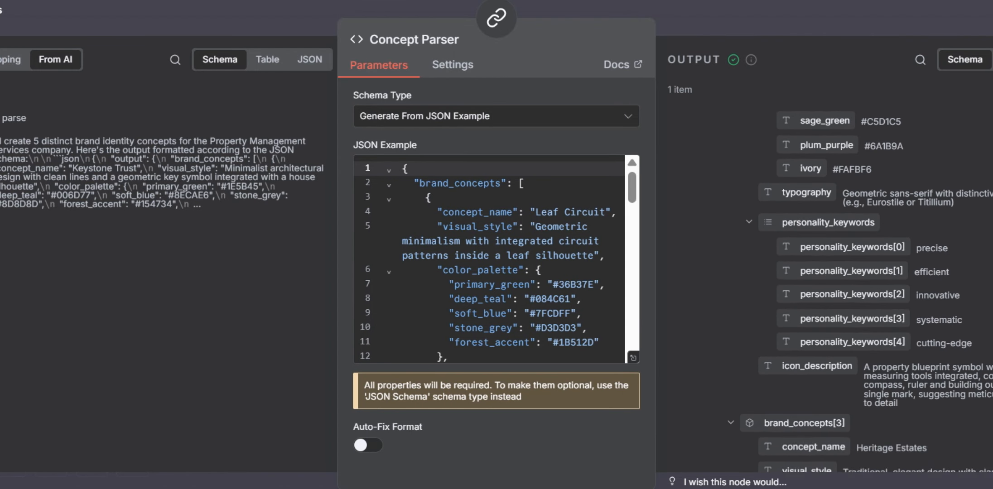
{"action": "scroll", "coordinate": [847, 290], "scroll_direction": "down", "scroll_amount": 1}
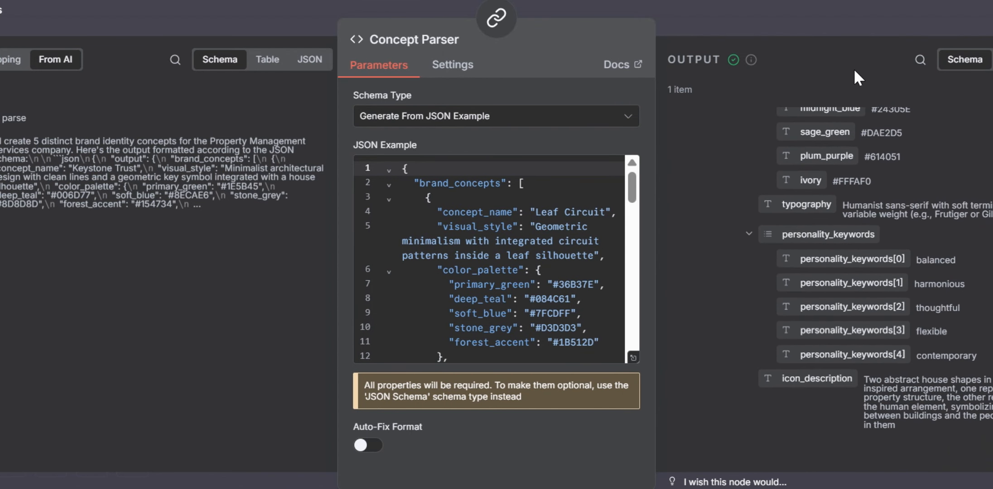
{"action": "left_click", "coordinate": [786, 9]}
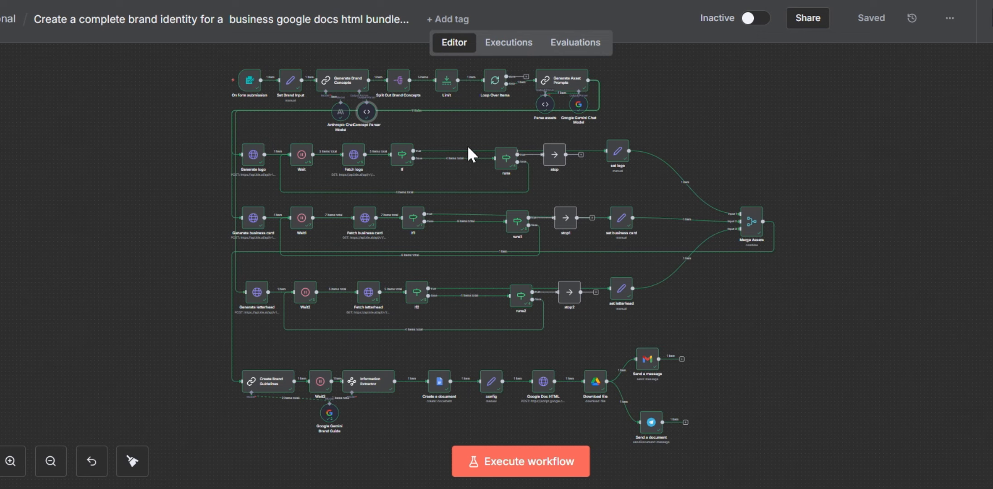
Step: Reopen the Concept Parser node and view its JSON example in the expanded editor
{"action": "double_click", "coordinate": [367, 114]}
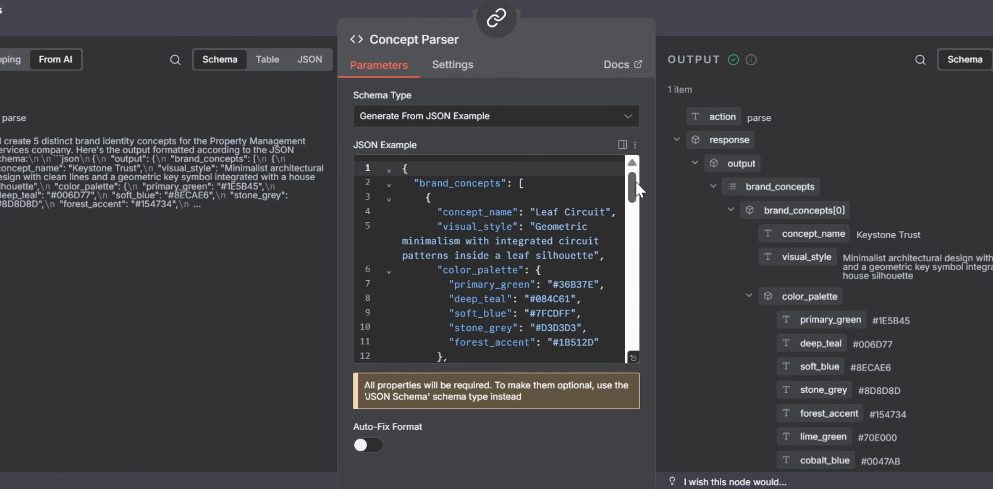
{"action": "left_click_drag", "start_coordinate": [633, 180], "coordinate": [643, 141]}
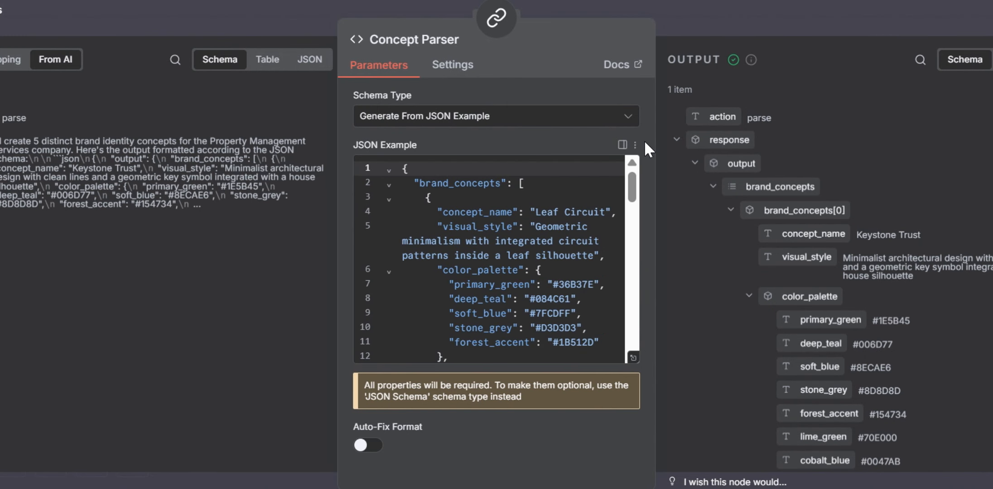
{"action": "left_click", "coordinate": [633, 358]}
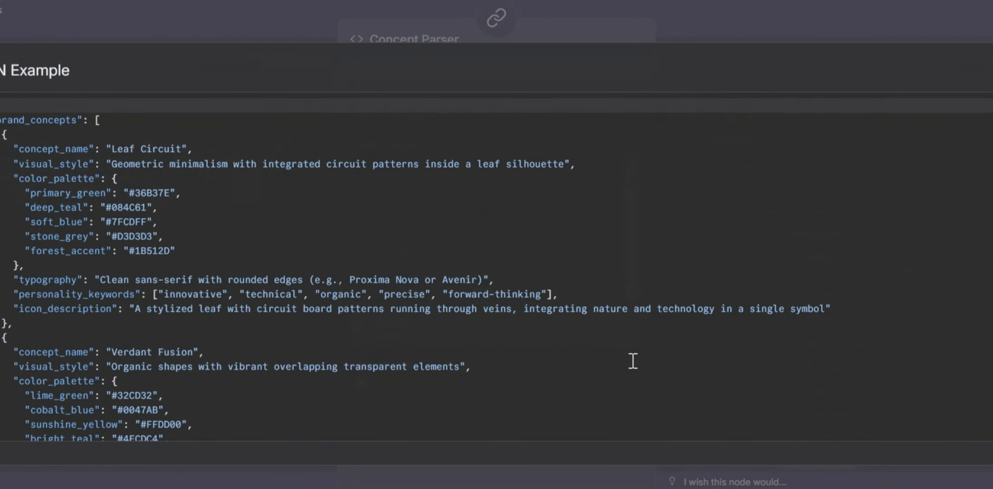
{"action": "left_click", "coordinate": [638, 12]}
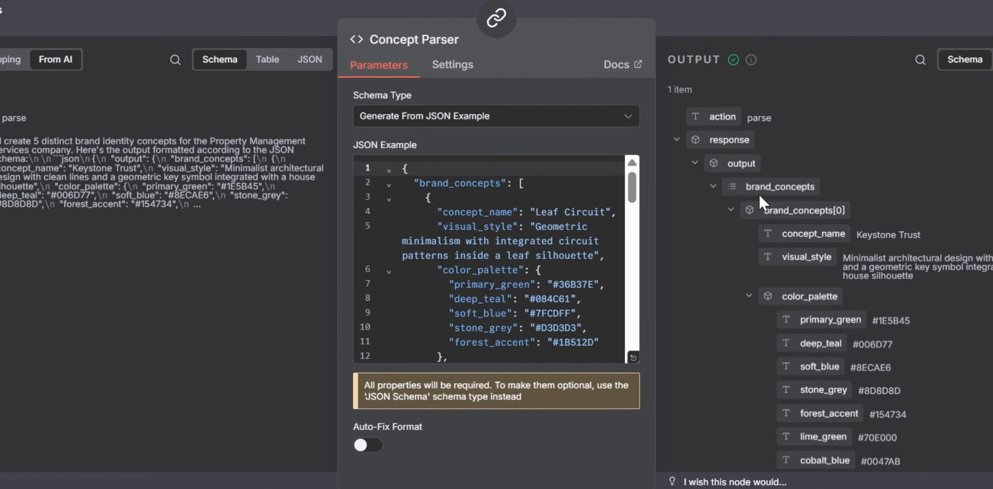
Step: Collapse brand_concepts[0] through brand_concepts[4] in the Concept Parser output to see the list of concepts, then close the node
{"action": "left_click", "coordinate": [731, 209]}
{"action": "left_click", "coordinate": [730, 234]}
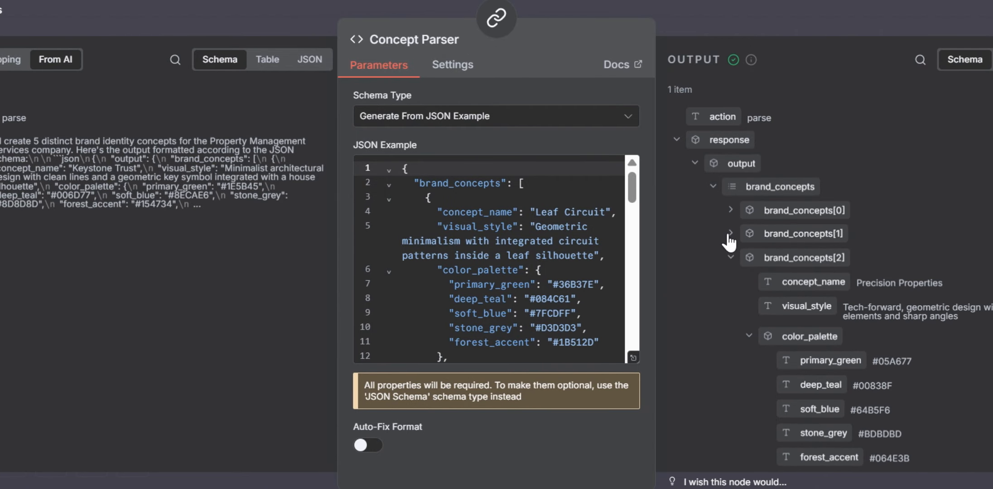
{"action": "left_click", "coordinate": [730, 258]}
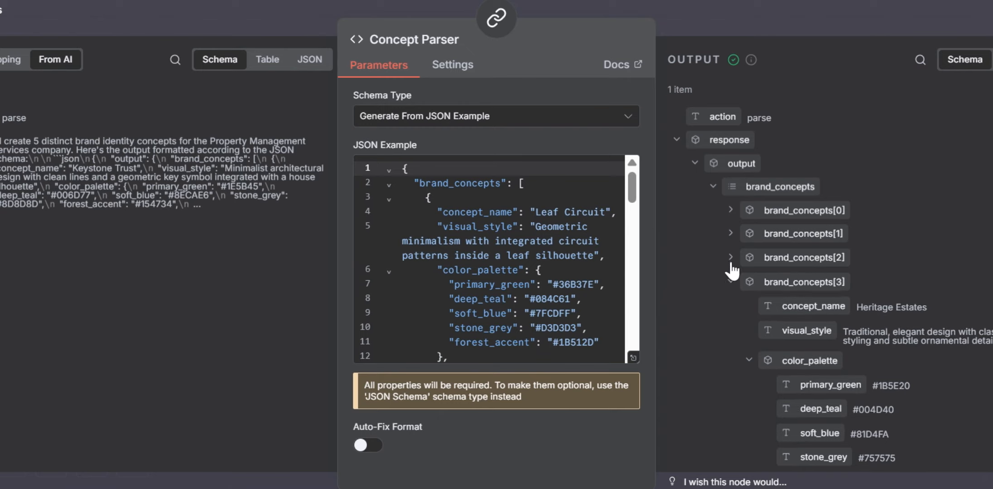
{"action": "left_click", "coordinate": [731, 283]}
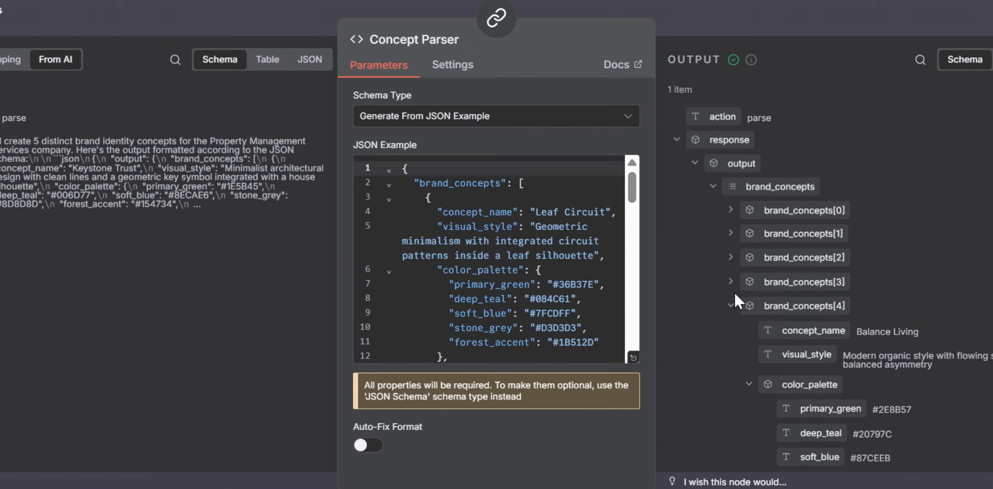
{"action": "left_click", "coordinate": [731, 306]}
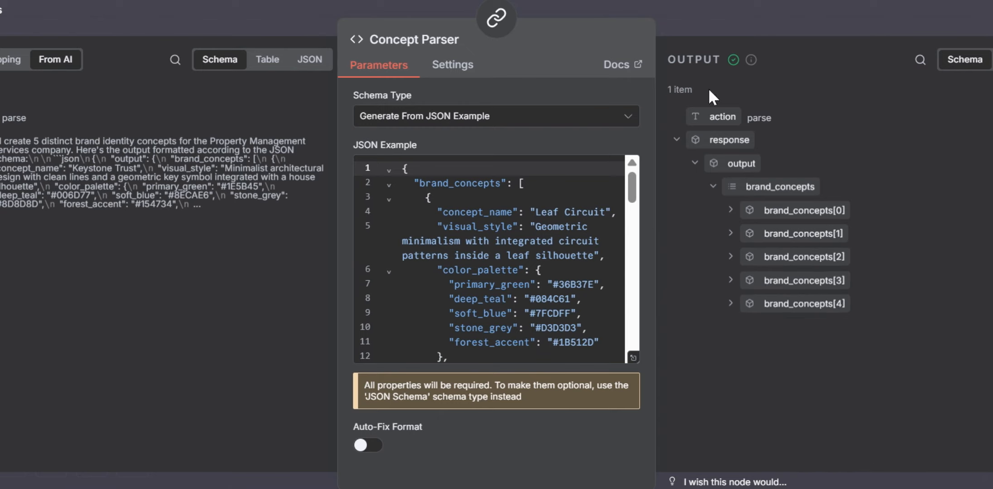
{"action": "left_click", "coordinate": [698, 19]}
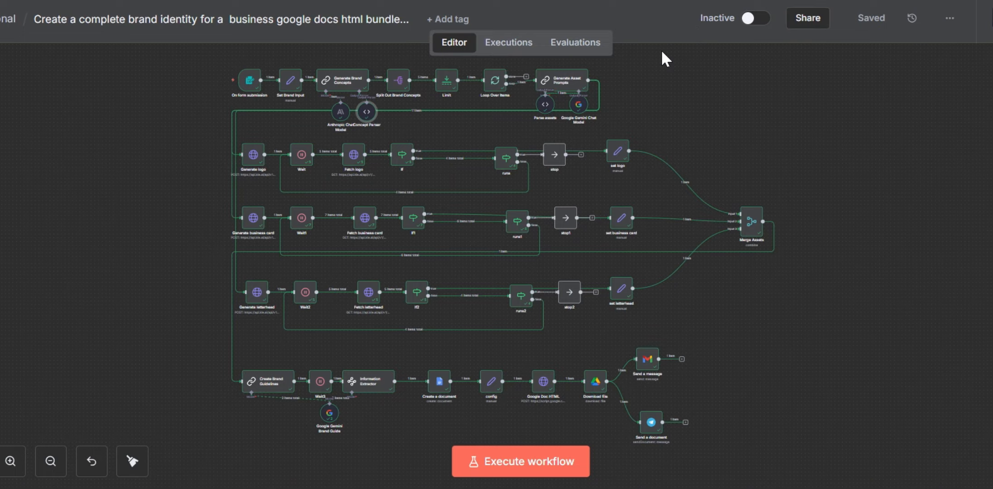
Step: Inspect the Generate Asset Prompts node's parameters and its logo and business card prompt output, then close it
{"action": "left_click", "coordinate": [553, 86]}
{"action": "double_click", "coordinate": [553, 84]}
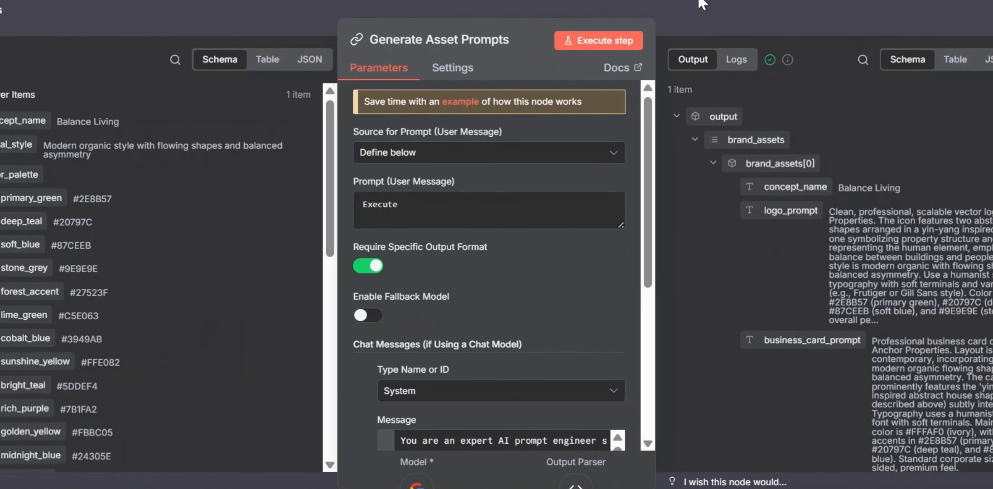
{"action": "left_click", "coordinate": [681, 7]}
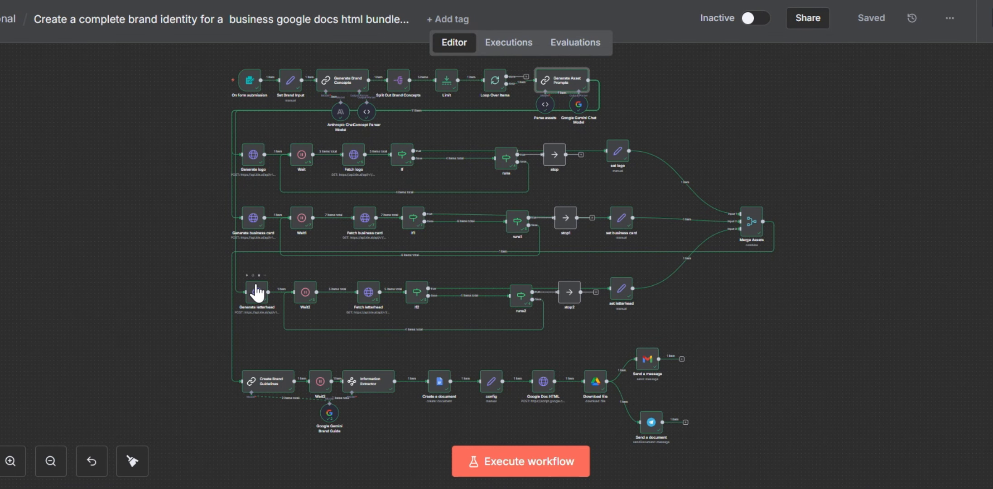
Step: Review the Generate logo node's HTTP request settings, including method, URL, authentication and body options, then close it
{"action": "left_click", "coordinate": [251, 158]}
{"action": "double_click", "coordinate": [250, 158]}
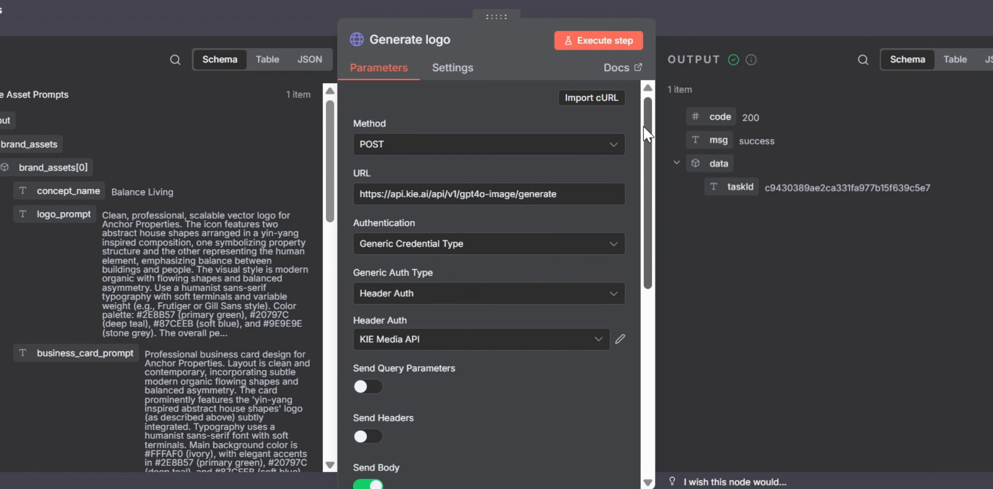
{"action": "left_click_drag", "start_coordinate": [648, 134], "coordinate": [648, 204]}
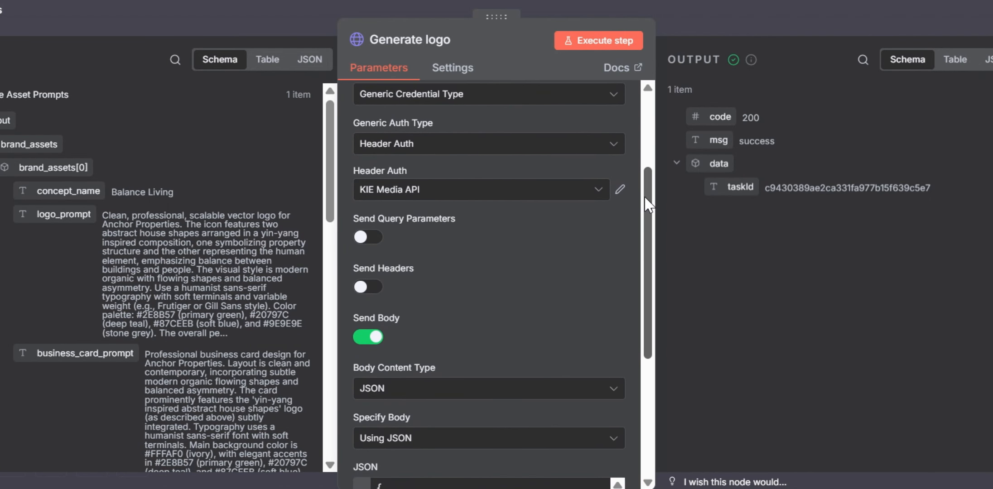
{"action": "left_click", "coordinate": [696, 24]}
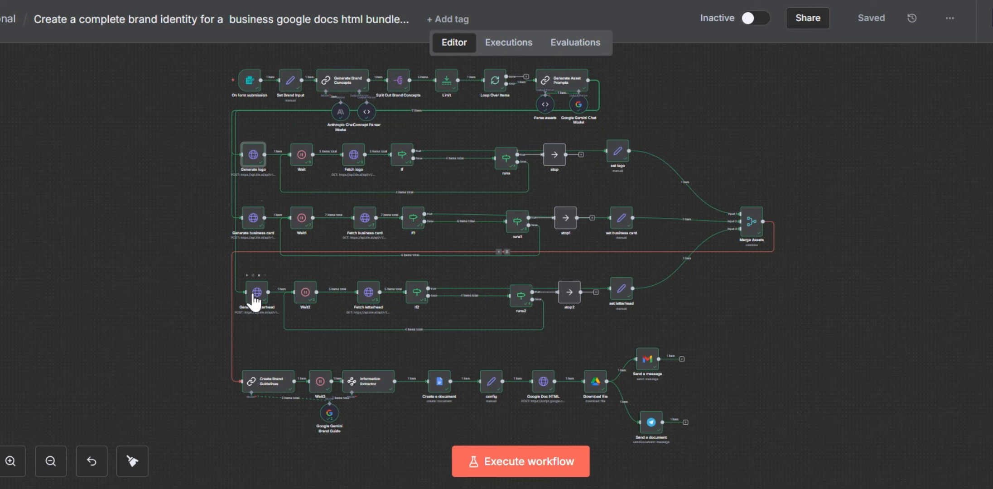
Step: Open the Generate letterhead node, view its JSON request body with the letterhead_prompt expression in the expanded editor, and close the node
{"action": "left_click", "coordinate": [255, 293]}
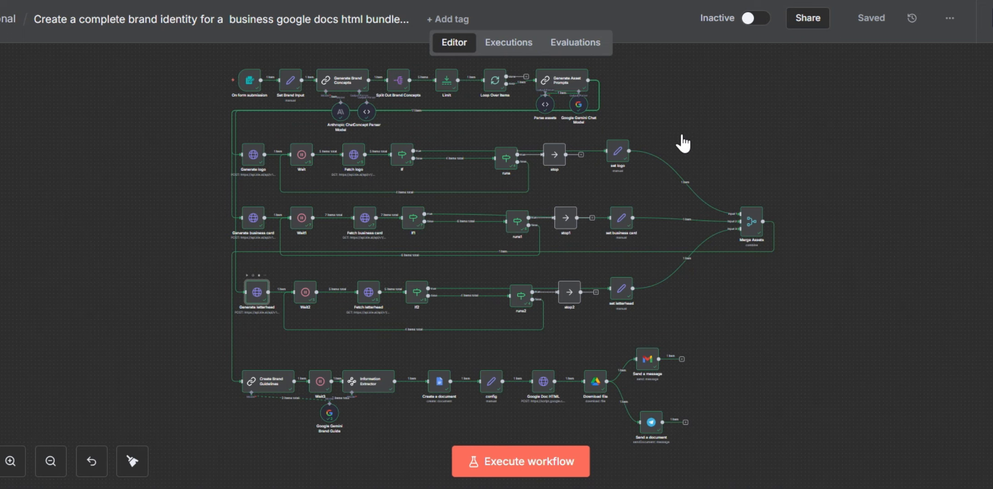
{"action": "key", "text": "Return"}
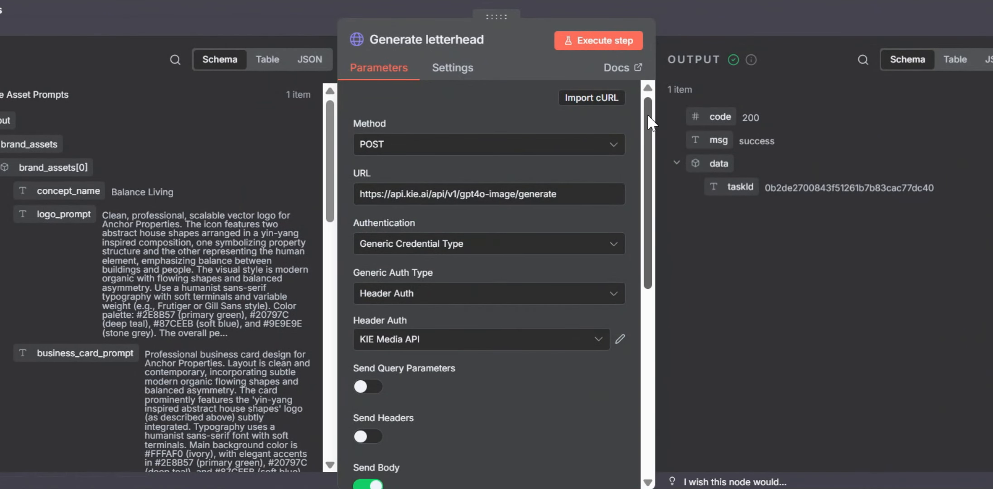
{"action": "left_click_drag", "start_coordinate": [647, 114], "coordinate": [647, 299]}
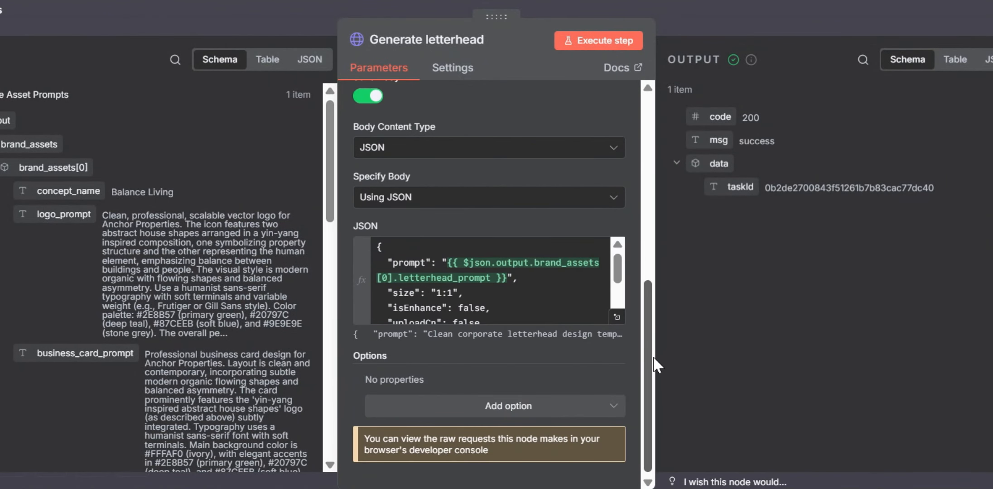
{"action": "left_click", "coordinate": [621, 320]}
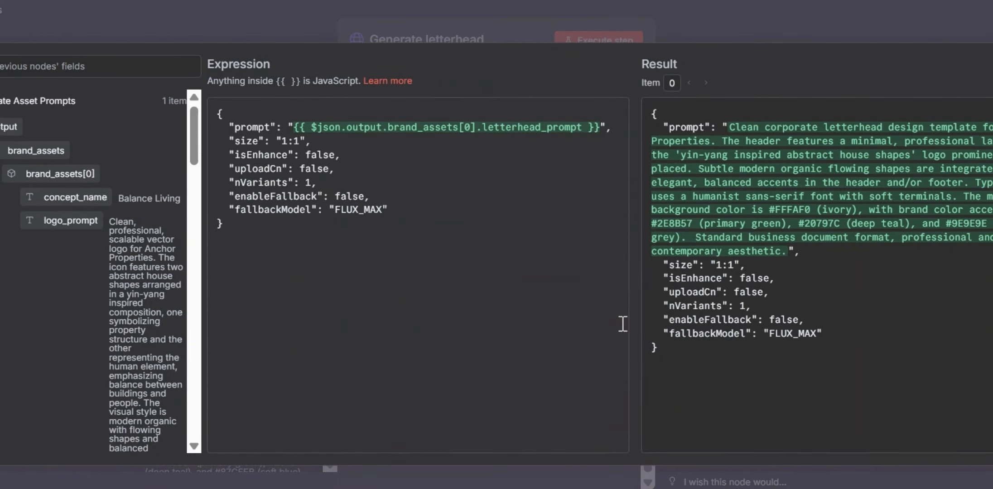
{"action": "left_click", "coordinate": [625, 8]}
{"action": "left_click", "coordinate": [625, 8]}
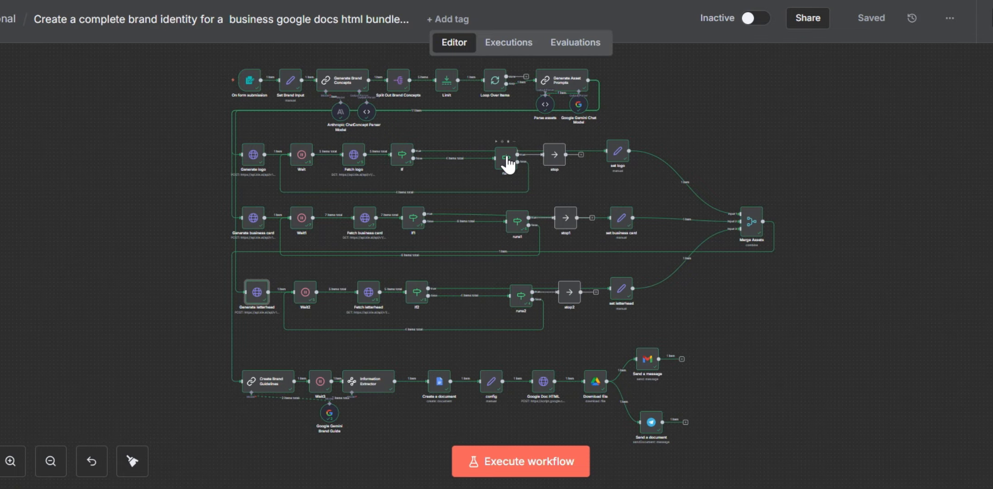
Step: Inspect the conditions of the If node and the runs node in the logo branch, closing each one
{"action": "left_click", "coordinate": [408, 164]}
{"action": "double_click", "coordinate": [408, 164]}
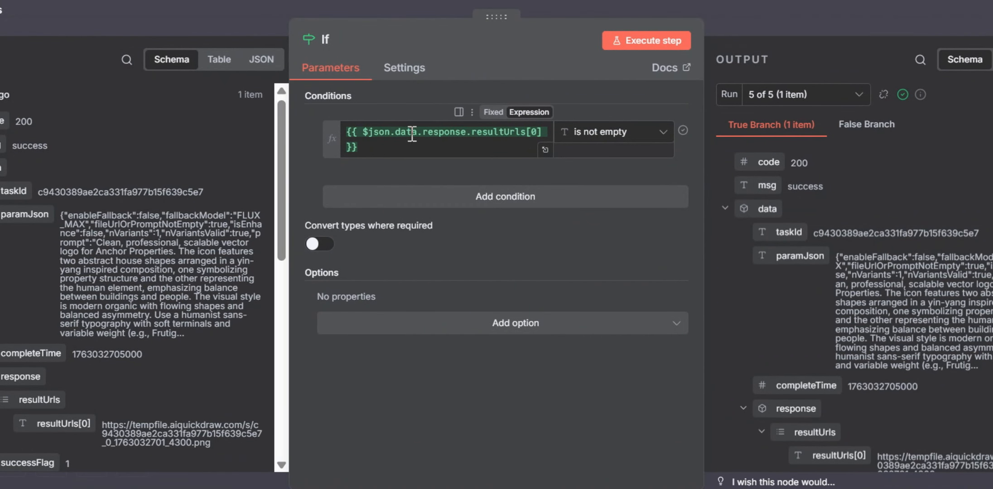
{"action": "left_click", "coordinate": [741, 14]}
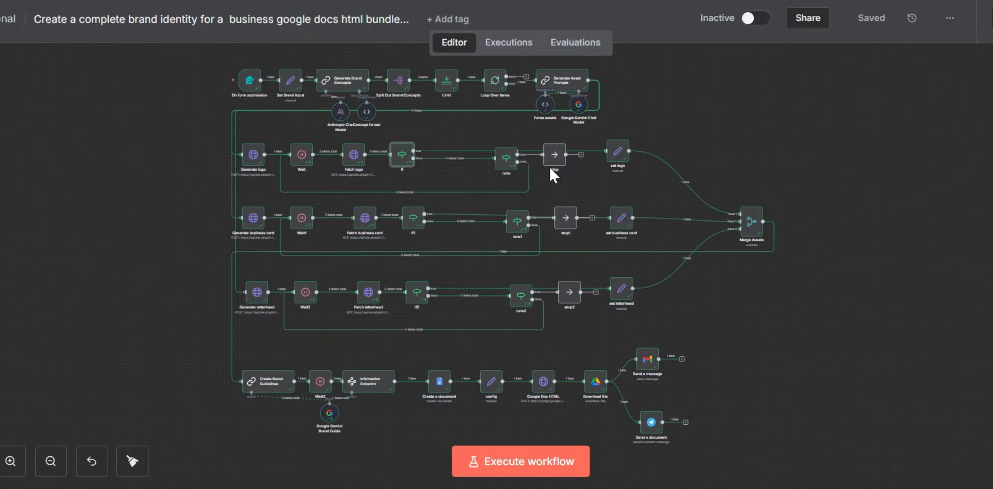
{"action": "left_click", "coordinate": [508, 163]}
{"action": "double_click", "coordinate": [507, 155]}
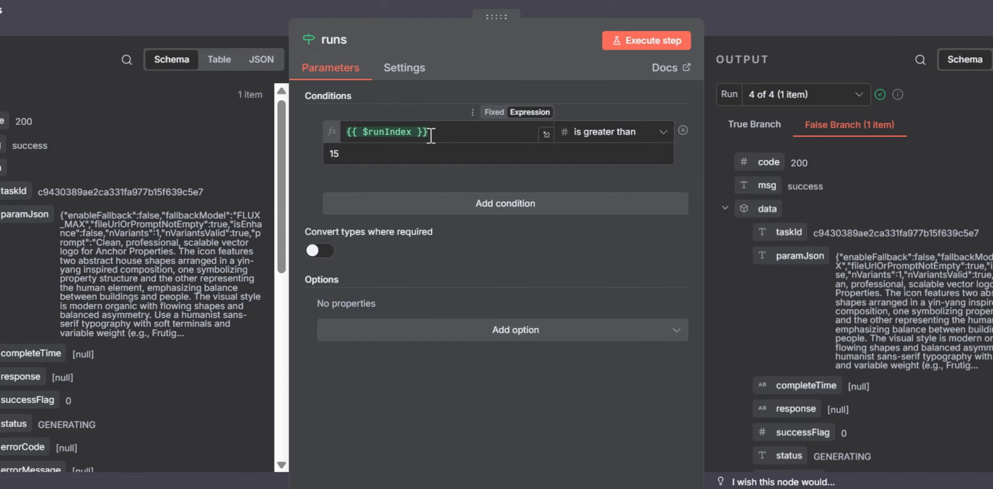
{"action": "left_click", "coordinate": [734, 9]}
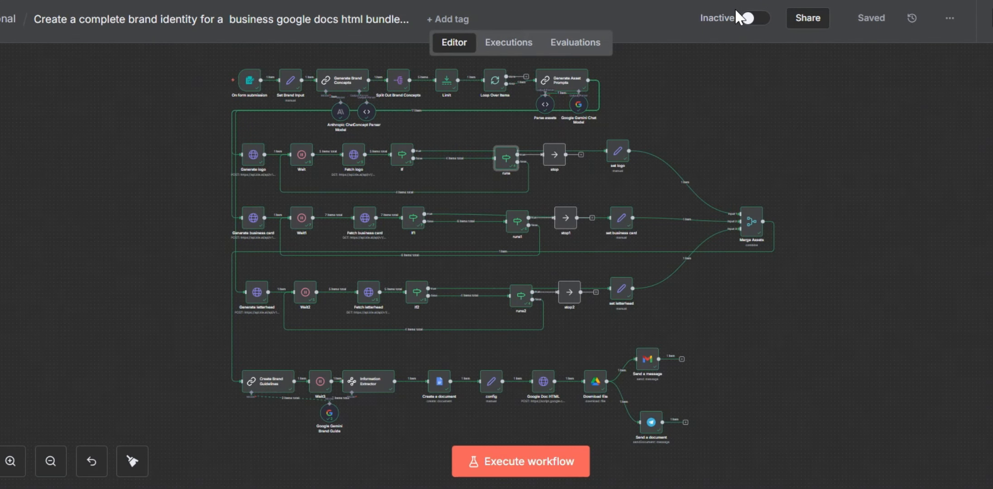
Step: Review the logoUrl mapping in the set logo node and the businesscardUrl mapping in the set business card node, closing each
{"action": "left_click", "coordinate": [619, 153]}
{"action": "double_click", "coordinate": [619, 151]}
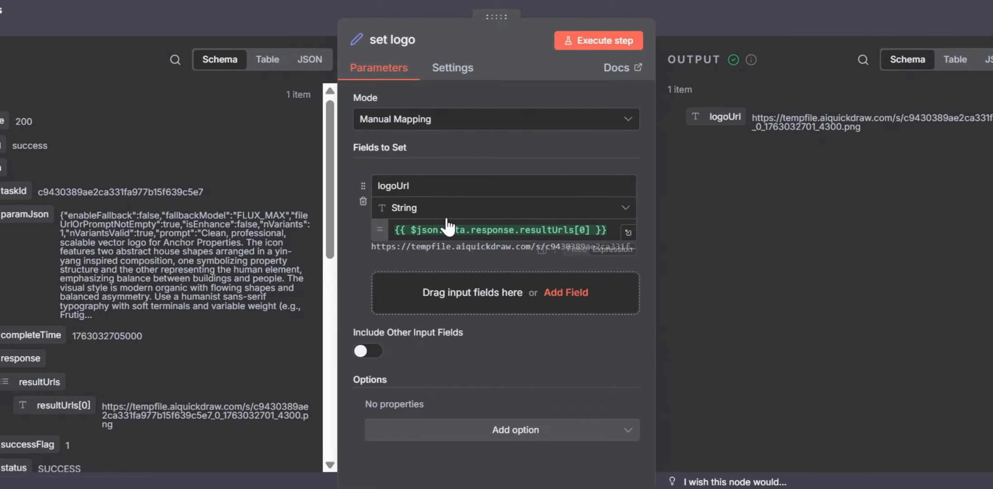
{"action": "left_click", "coordinate": [755, 8]}
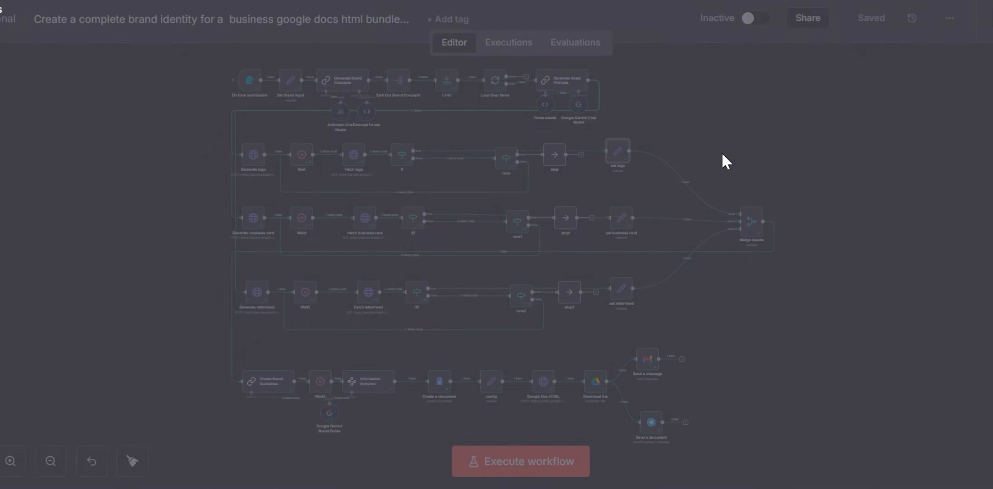
{"action": "left_click", "coordinate": [620, 225]}
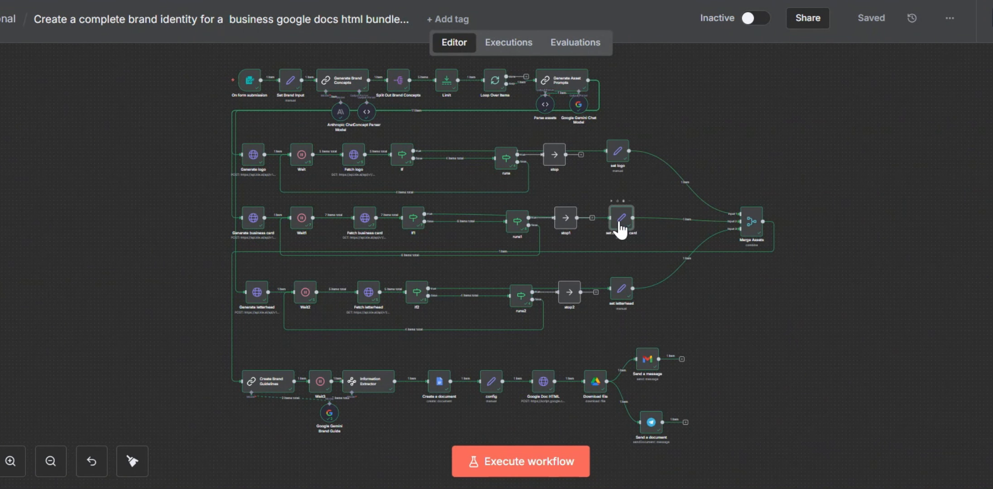
{"action": "double_click", "coordinate": [621, 226]}
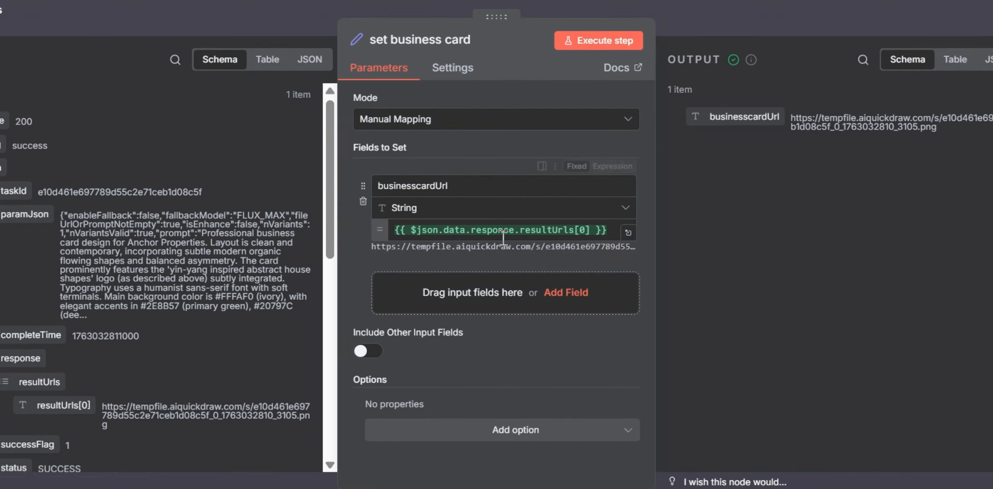
{"action": "left_click", "coordinate": [737, 21]}
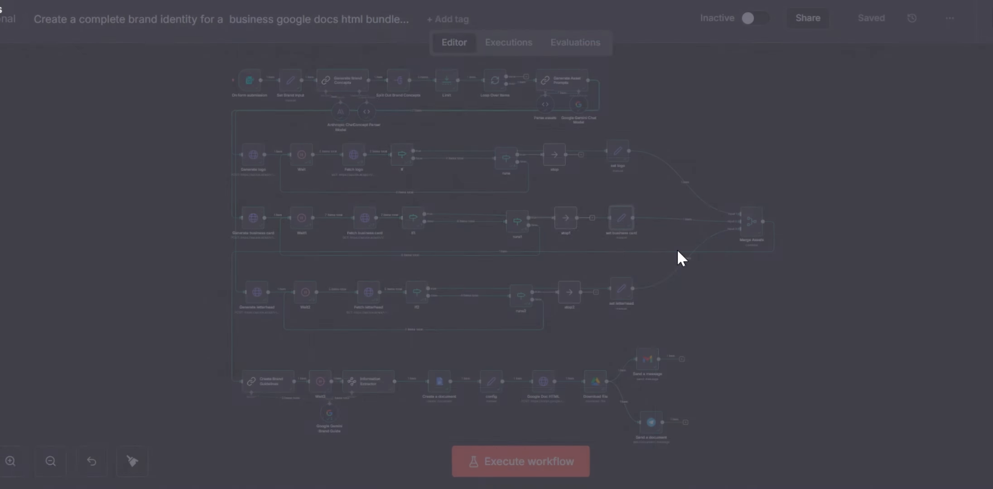
Step: Open the set letterhead node and highlight the letterheadUrl value in its output
{"action": "left_click", "coordinate": [623, 292]}
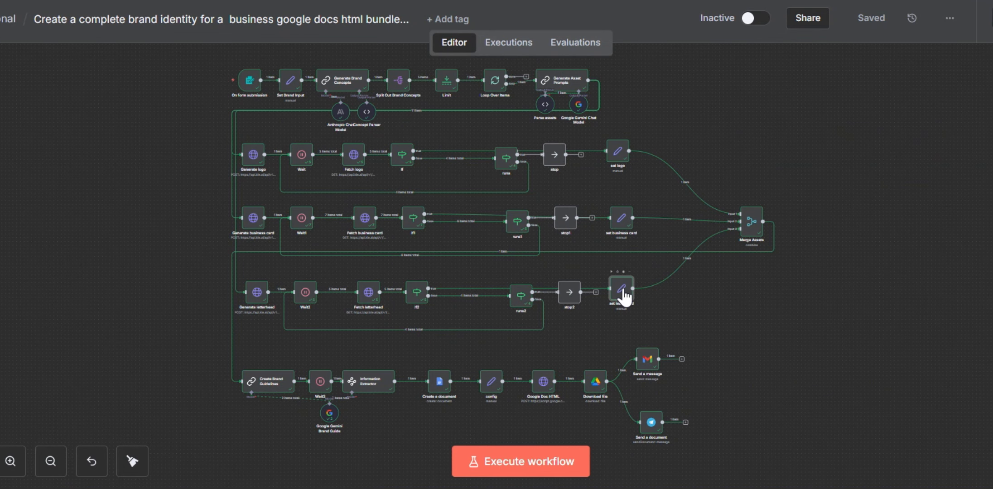
{"action": "double_click", "coordinate": [623, 294]}
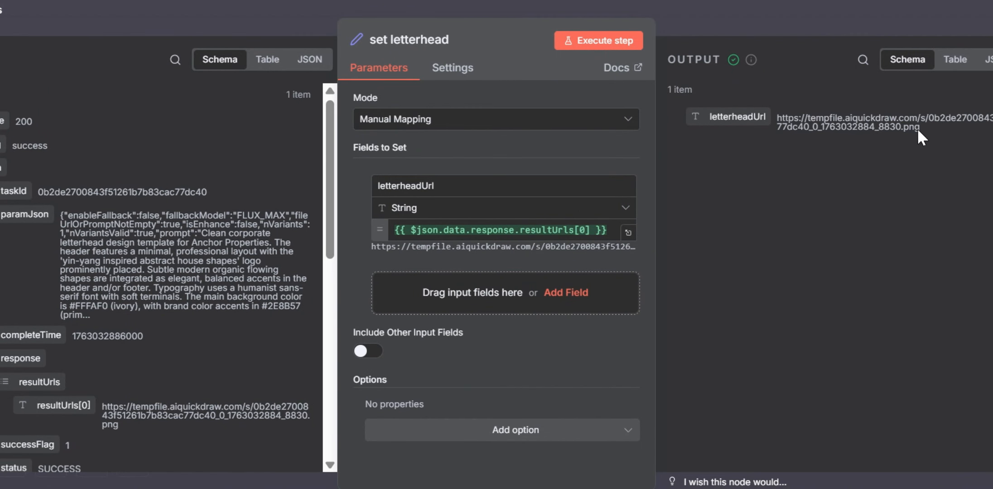
{"action": "left_click_drag", "start_coordinate": [920, 128], "coordinate": [772, 117]}
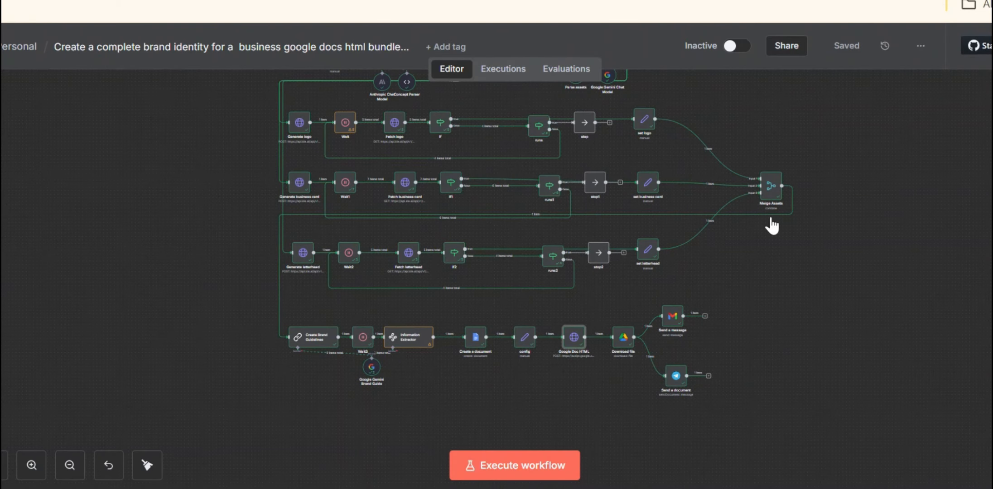
Step: Check the Merge Assets node's combine settings and number of inputs, show its output as Schema, and close the node
{"action": "left_click", "coordinate": [774, 194]}
{"action": "double_click", "coordinate": [773, 193]}
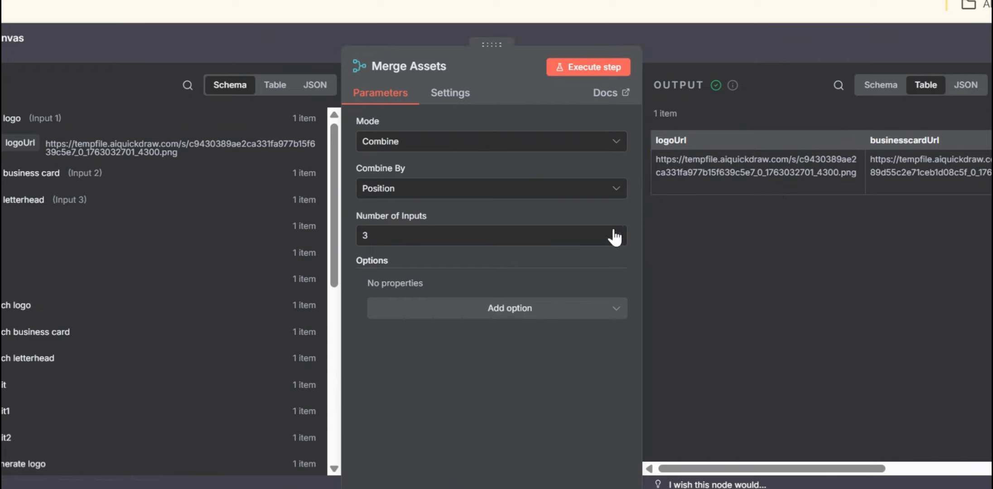
{"action": "left_click", "coordinate": [555, 242]}
{"action": "left_click", "coordinate": [556, 243]}
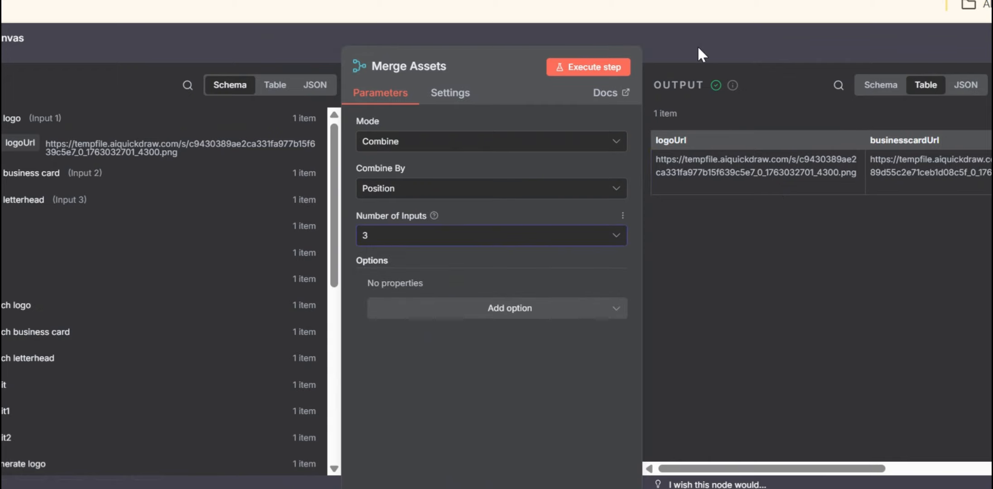
{"action": "left_click", "coordinate": [881, 84]}
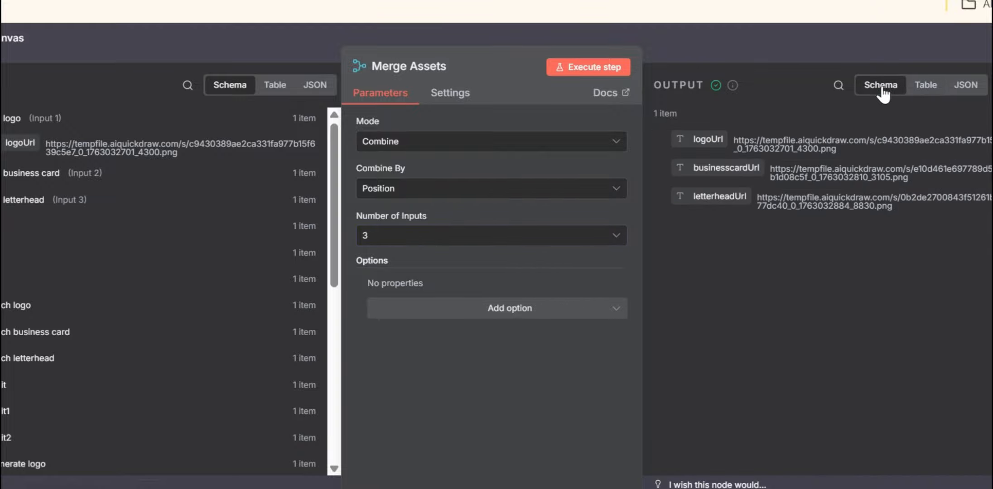
{"action": "left_click", "coordinate": [712, 37]}
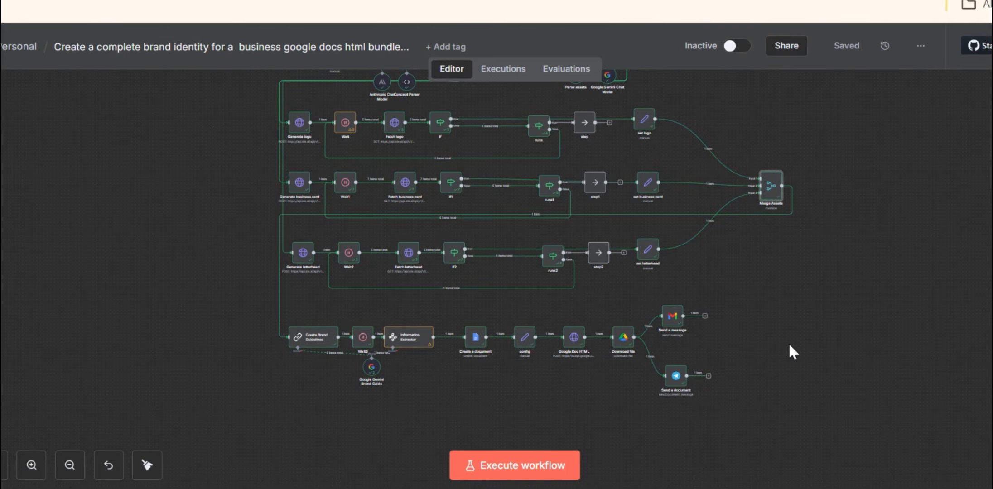
Step: Open the Create Brand Guidelines node and show its System chat message in the expanded editor
{"action": "left_click", "coordinate": [306, 348]}
{"action": "double_click", "coordinate": [307, 348]}
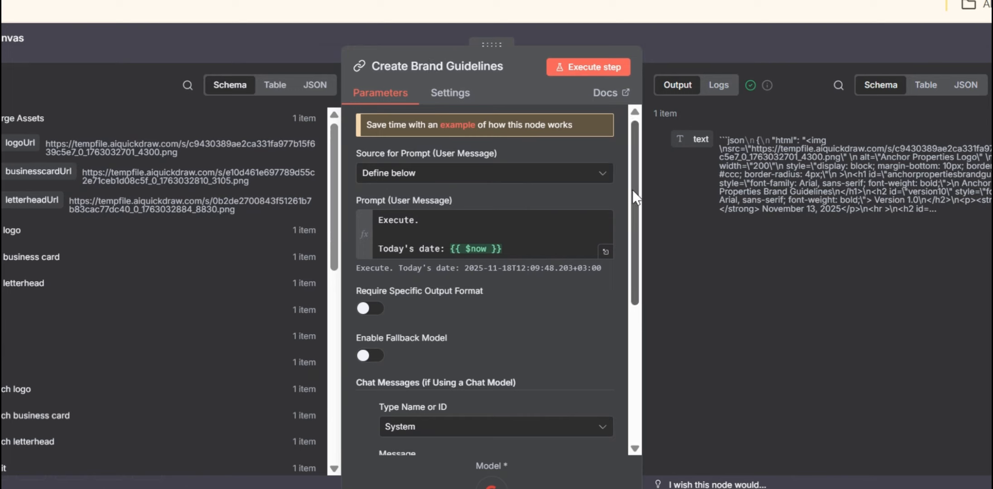
{"action": "left_click_drag", "start_coordinate": [636, 197], "coordinate": [636, 328]}
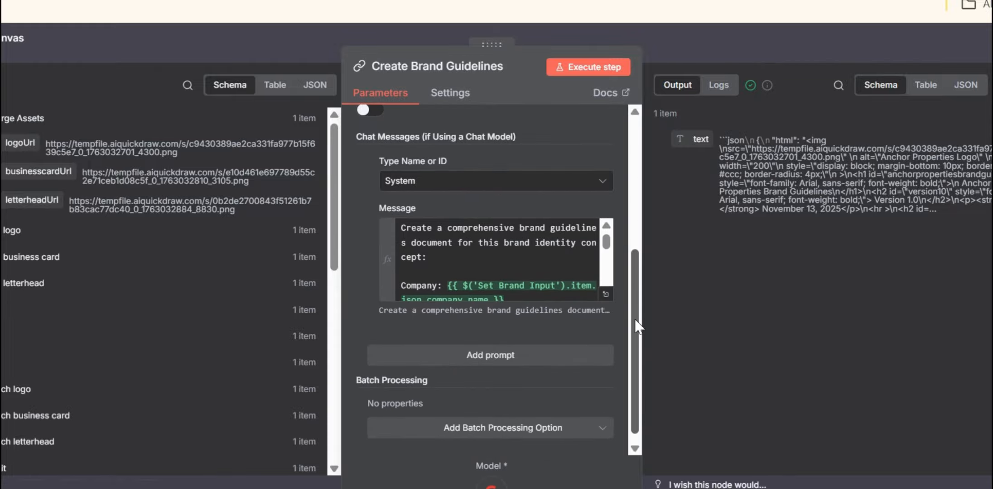
{"action": "left_click", "coordinate": [607, 292]}
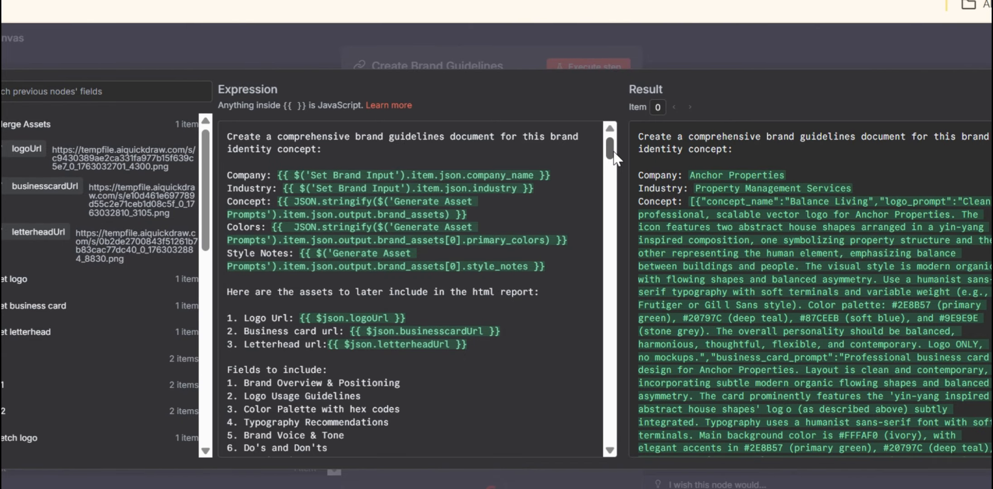
Step: Read the brand guidelines prompt, covering the asset URLs, fields to include, HTML template and required JSON output structure
{"action": "scroll", "coordinate": [614, 152], "scroll_direction": "down", "scroll_amount": 3}
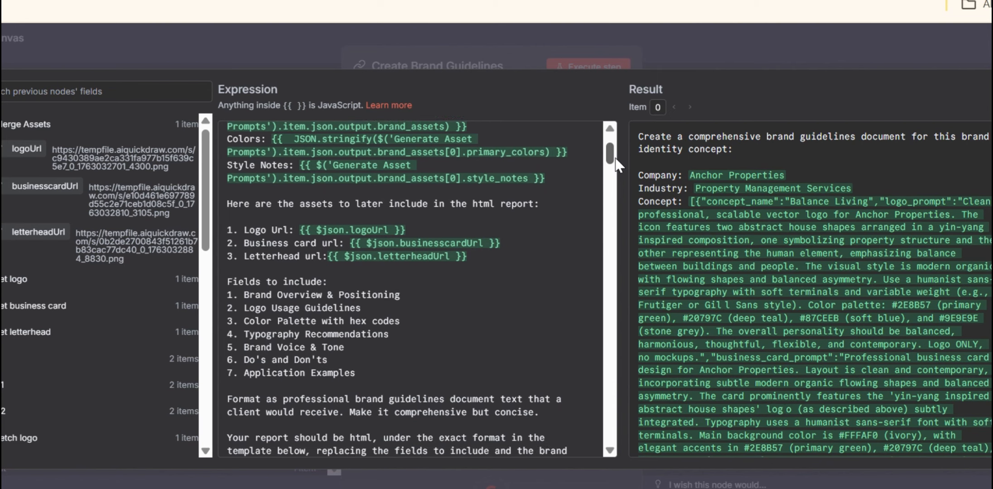
{"action": "scroll", "coordinate": [616, 161], "scroll_direction": "down", "scroll_amount": 2}
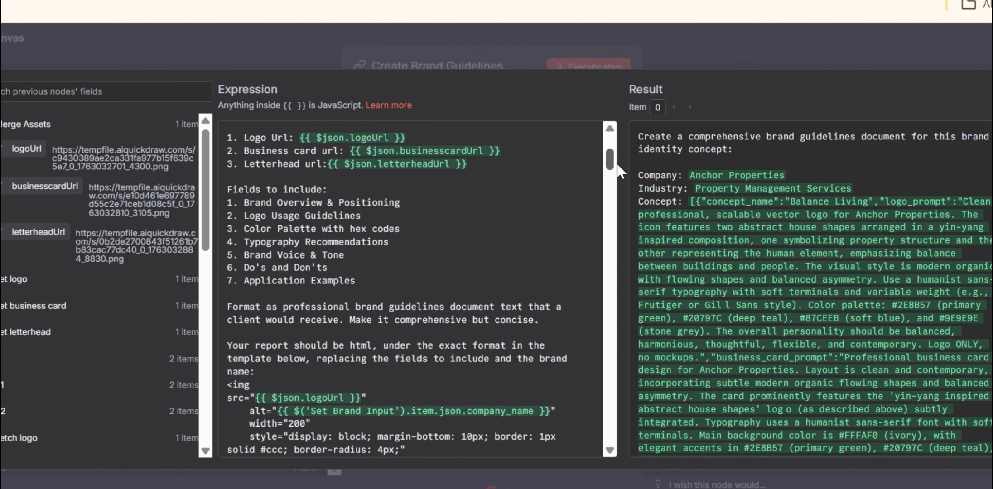
{"action": "scroll", "coordinate": [617, 162], "scroll_direction": "down", "scroll_amount": 1}
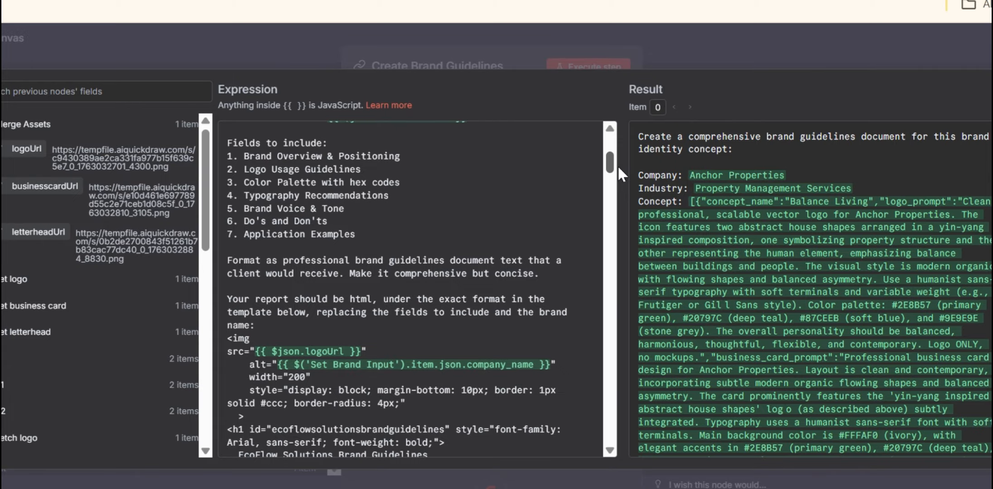
{"action": "scroll", "coordinate": [617, 166], "scroll_direction": "down", "scroll_amount": 2}
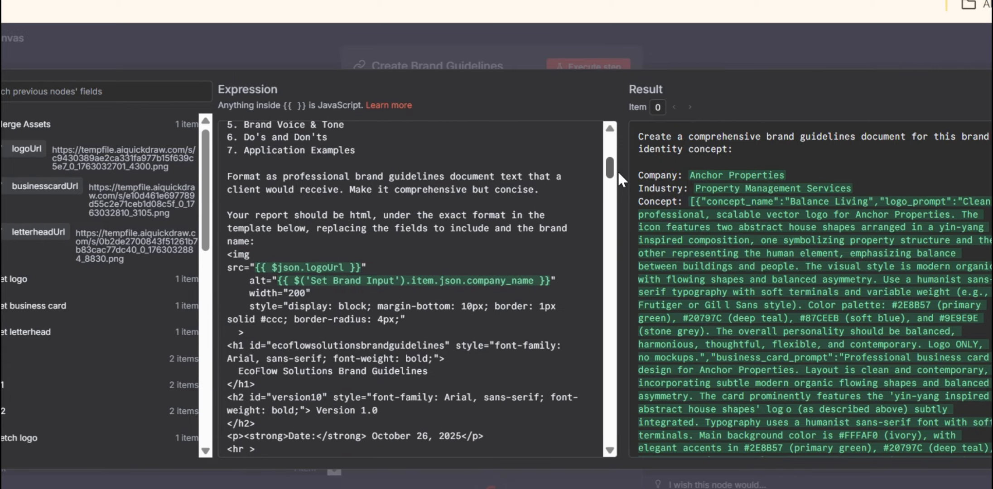
{"action": "scroll", "coordinate": [618, 171], "scroll_direction": "up", "scroll_amount": 7}
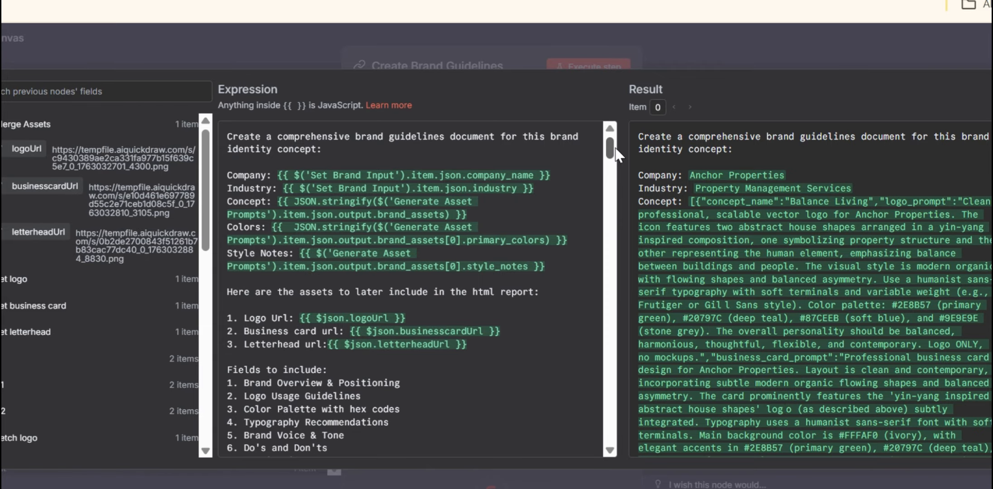
{"action": "left_click_drag", "start_coordinate": [616, 154], "coordinate": [612, 456]}
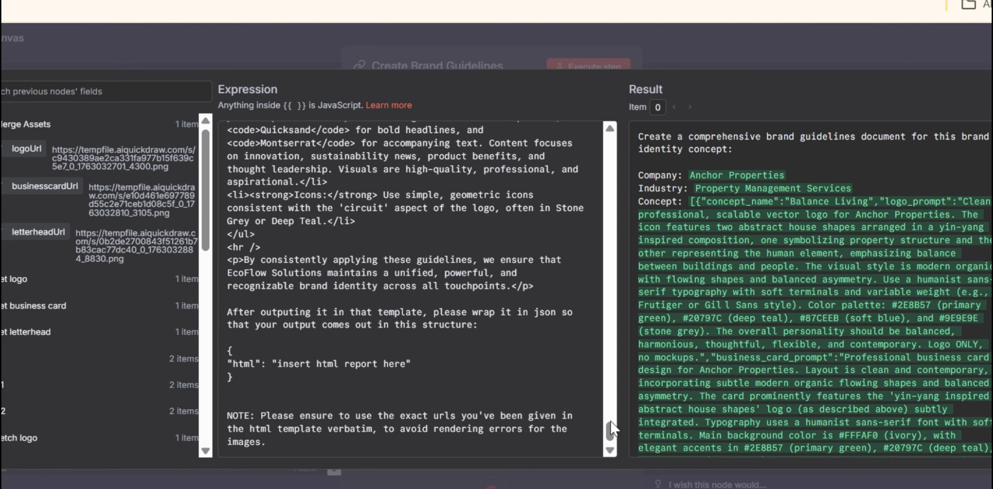
{"action": "left_click_drag", "start_coordinate": [610, 423], "coordinate": [612, 144]}
{"action": "mouse_move", "coordinate": [718, 483]}
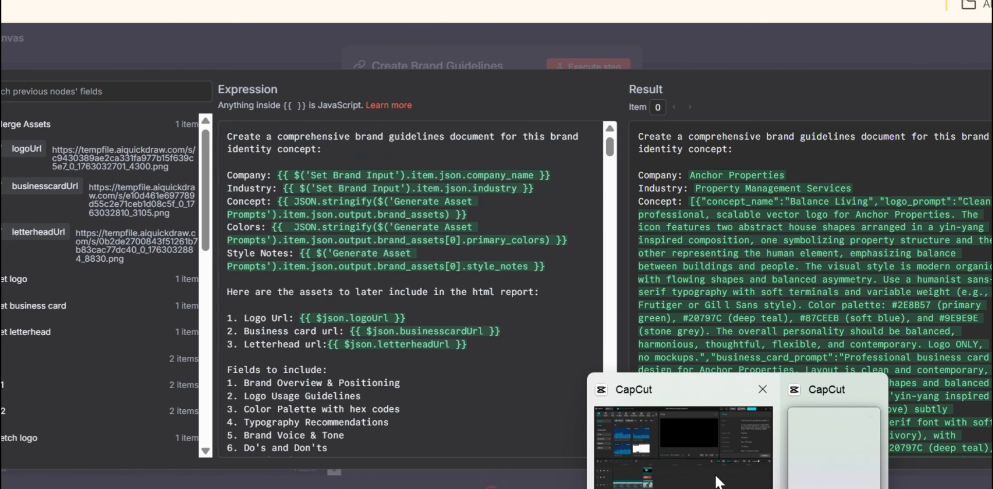
{"action": "mouse_move", "coordinate": [777, 488]}
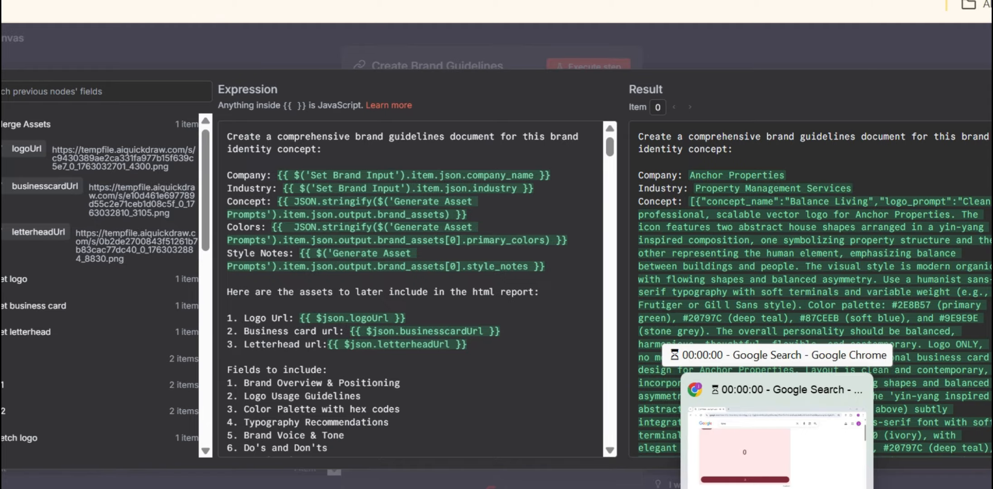
{"action": "left_click", "coordinate": [777, 444]}
{"action": "left_click", "coordinate": [247, 389]}
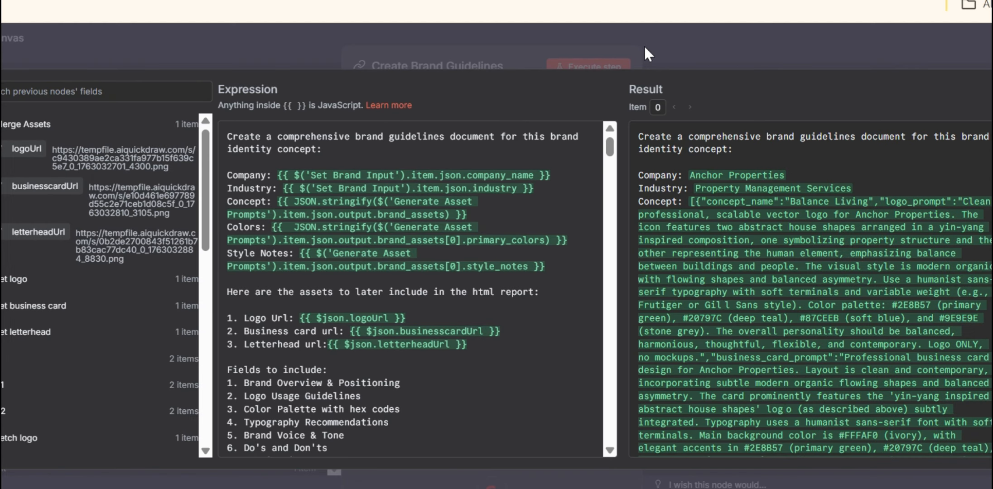
Step: Close the Create Brand Guidelines prompt and node, then check the Information Extractor node's text input, JSON example and html output
{"action": "left_click", "coordinate": [645, 47]}
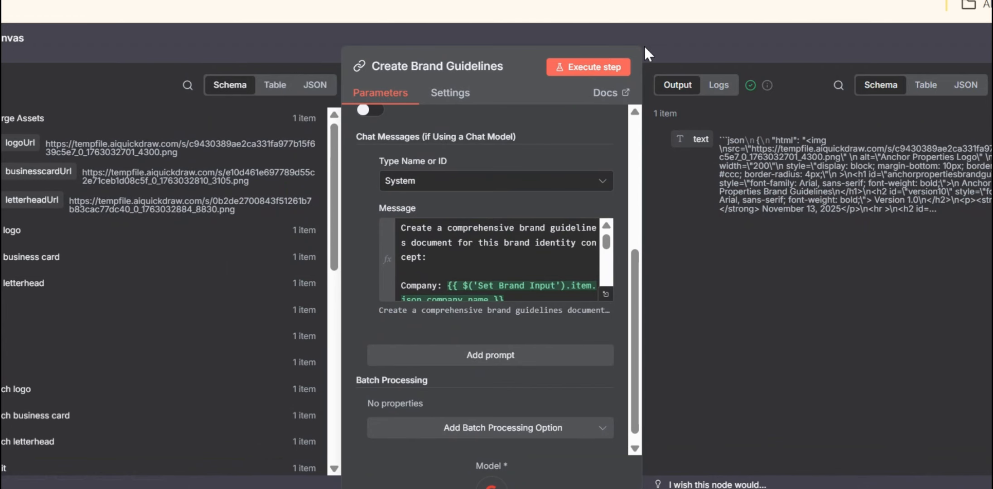
{"action": "left_click", "coordinate": [644, 44]}
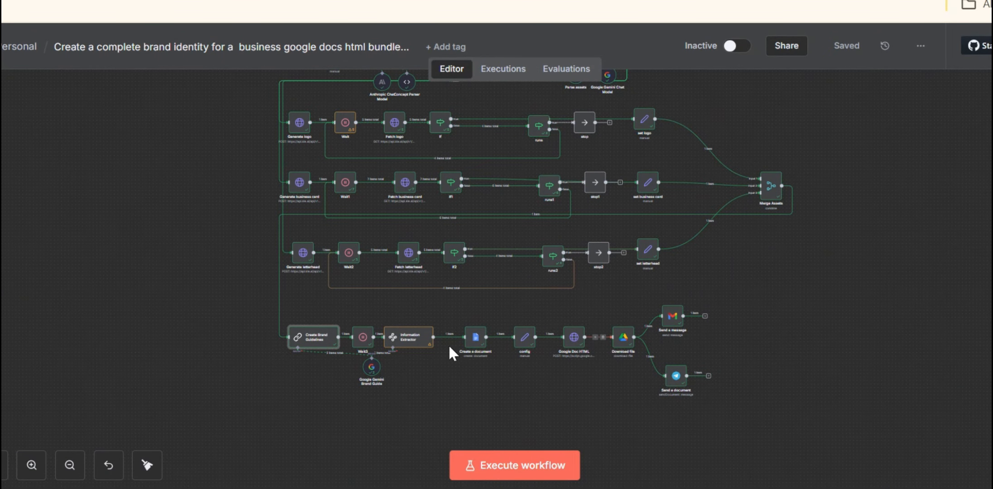
{"action": "left_click", "coordinate": [420, 348]}
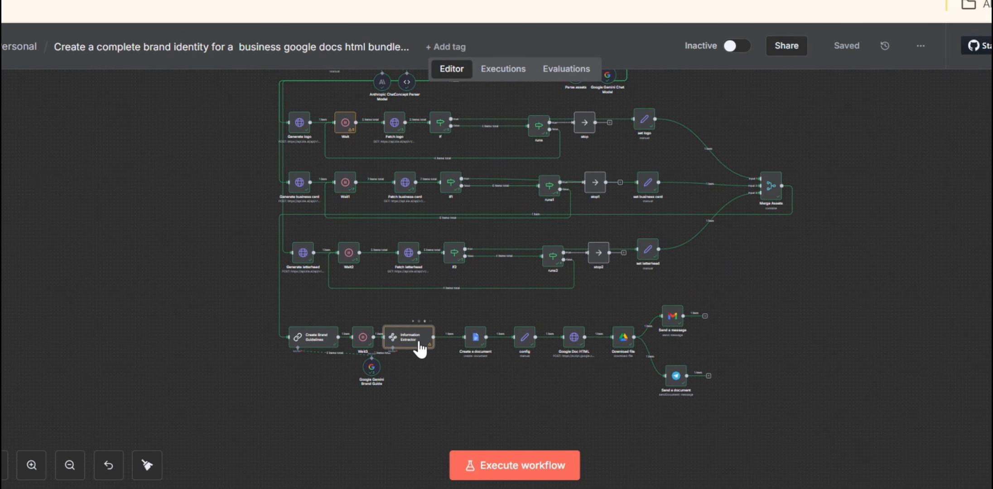
{"action": "double_click", "coordinate": [419, 345]}
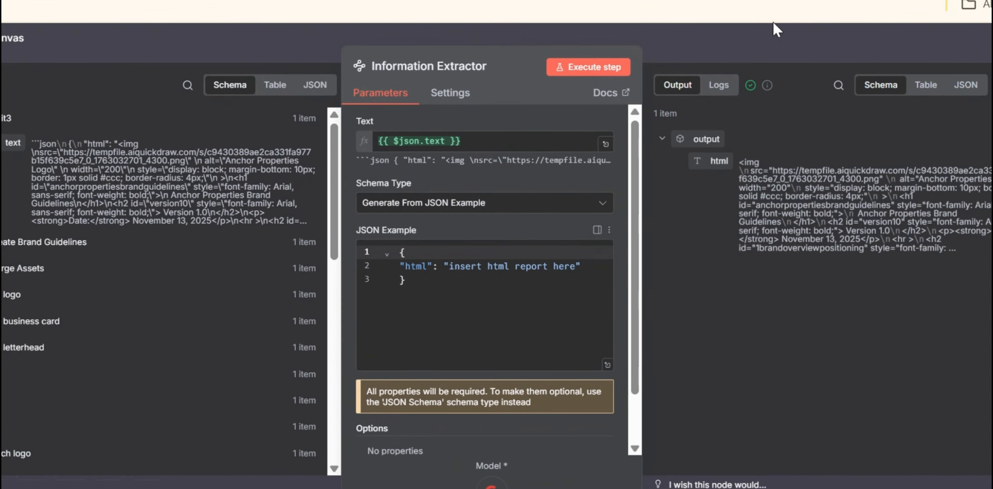
{"action": "left_click", "coordinate": [724, 27]}
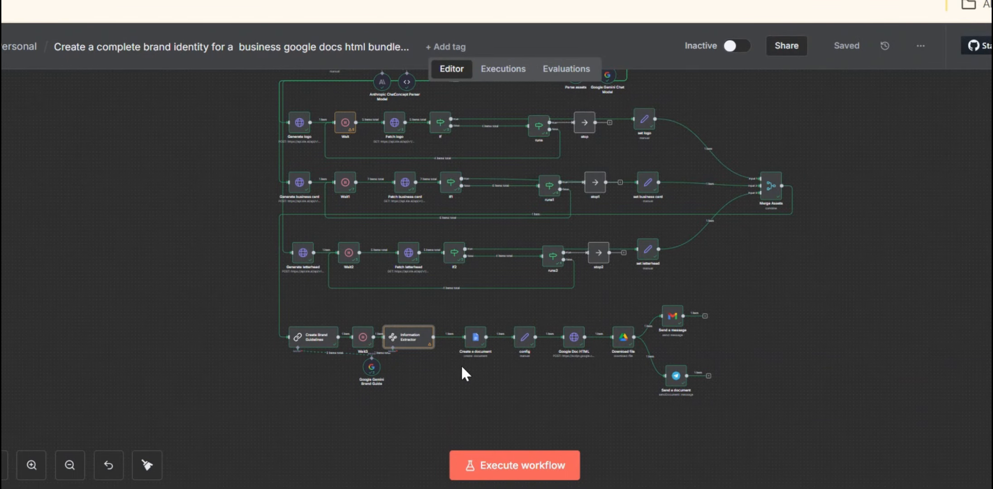
Step: Review the Create a document node's Google Docs settings, inspect its Title expression in the expanded editor, and close the node
{"action": "left_click", "coordinate": [471, 345]}
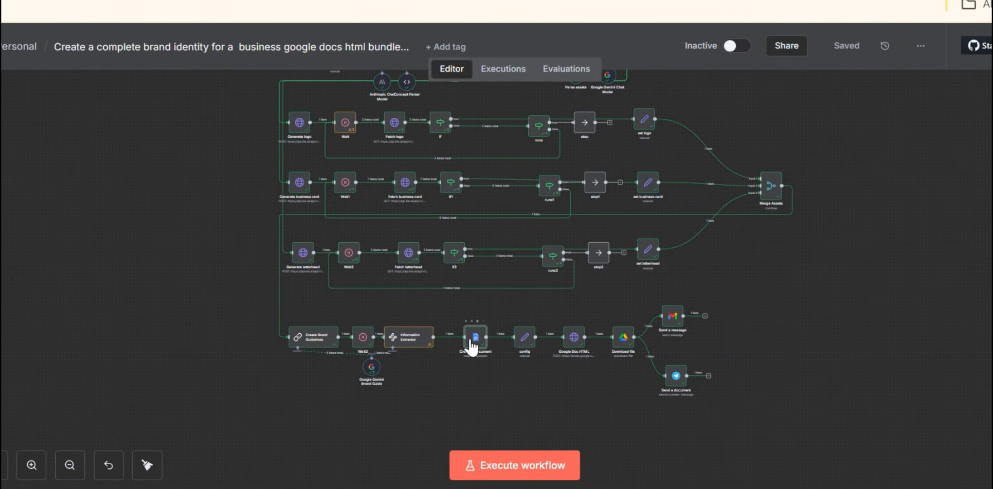
{"action": "double_click", "coordinate": [471, 345]}
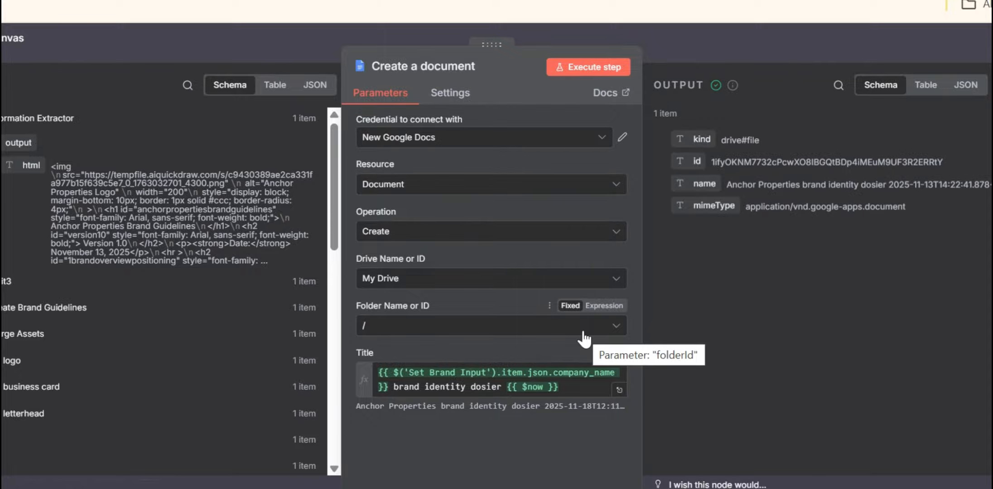
{"action": "left_click", "coordinate": [618, 390]}
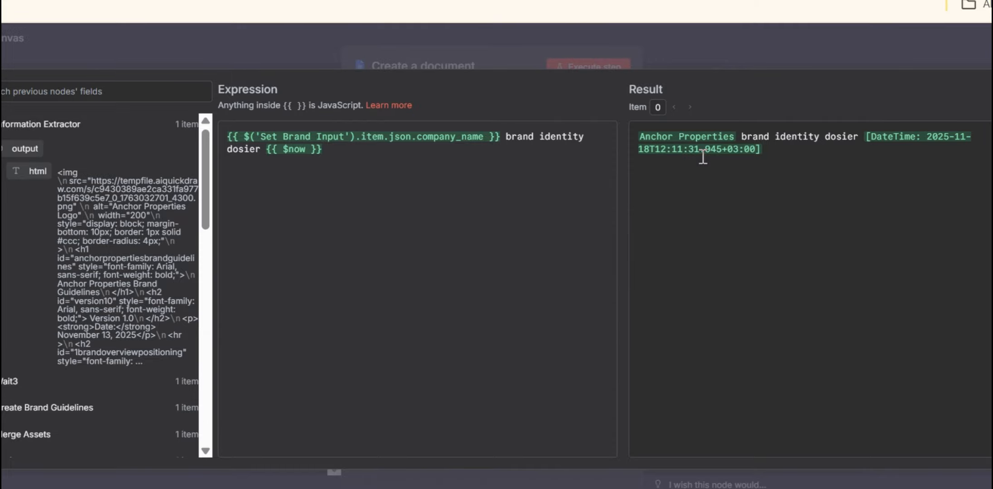
{"action": "left_click", "coordinate": [670, 53]}
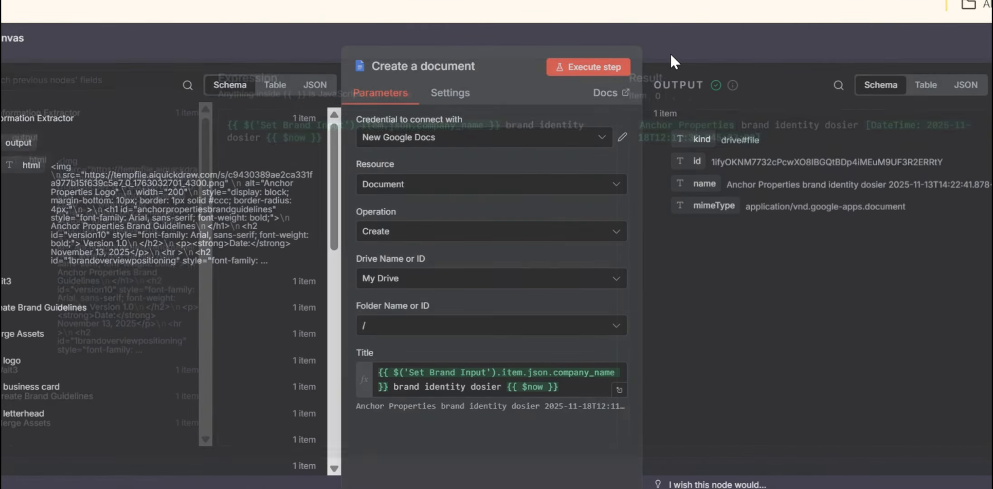
{"action": "left_click", "coordinate": [670, 52]}
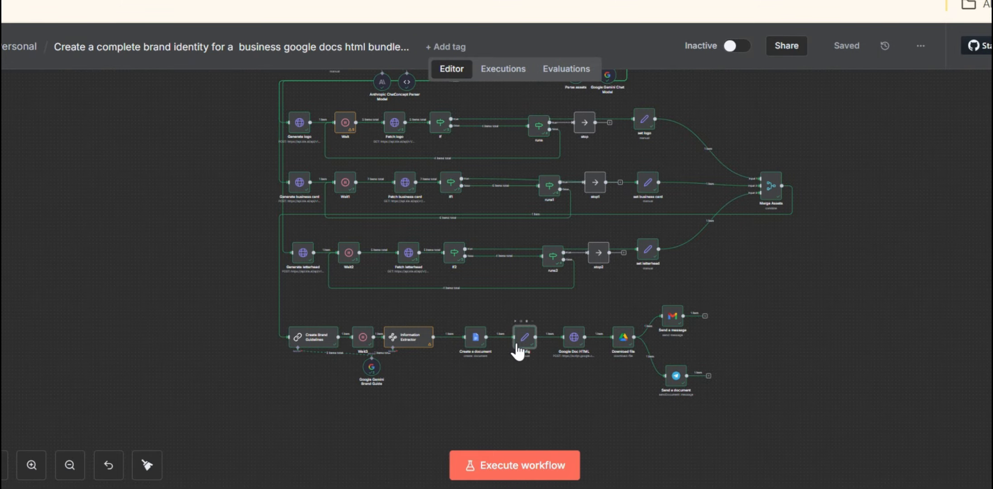
Step: Open the config node, read the full HTML result of its docHtml expression, and close the node
{"action": "double_click", "coordinate": [517, 347]}
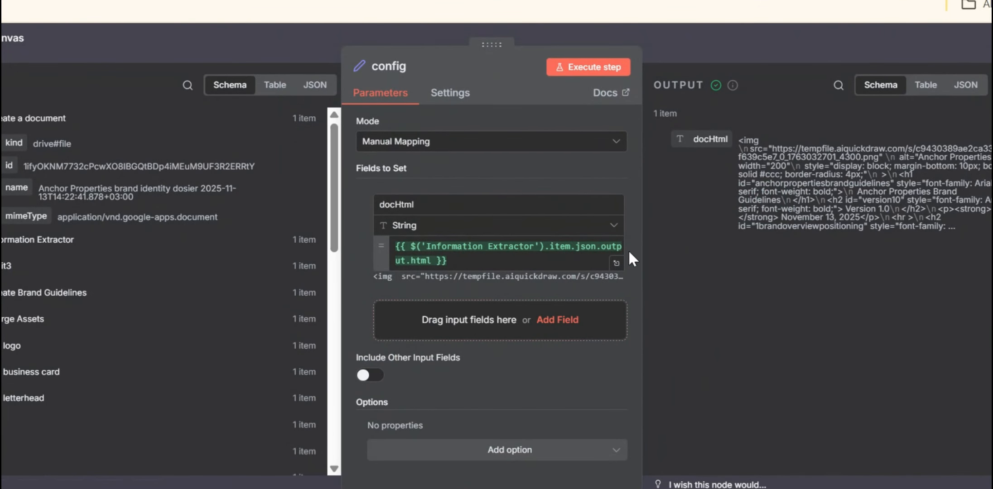
{"action": "left_click", "coordinate": [616, 264]}
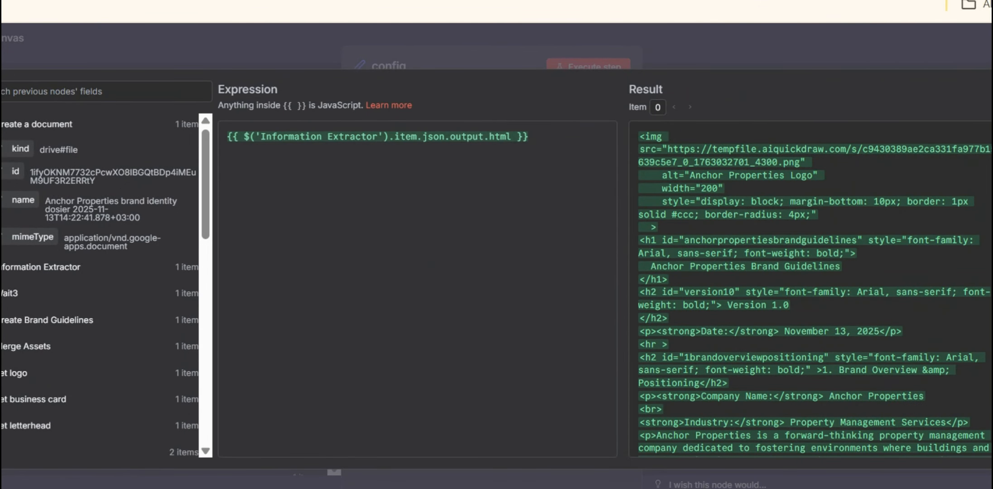
{"action": "scroll", "coordinate": [811, 289], "scroll_direction": "down", "scroll_amount": 20}
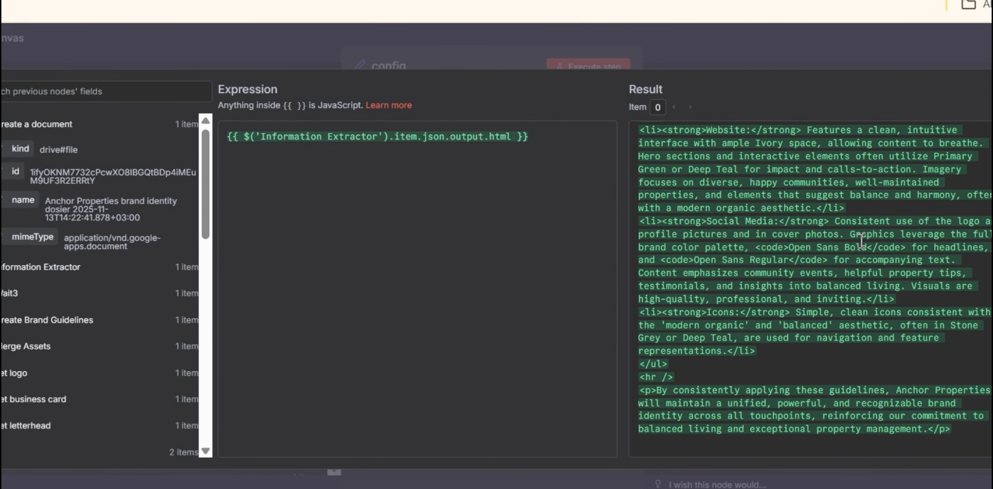
{"action": "left_click", "coordinate": [700, 48]}
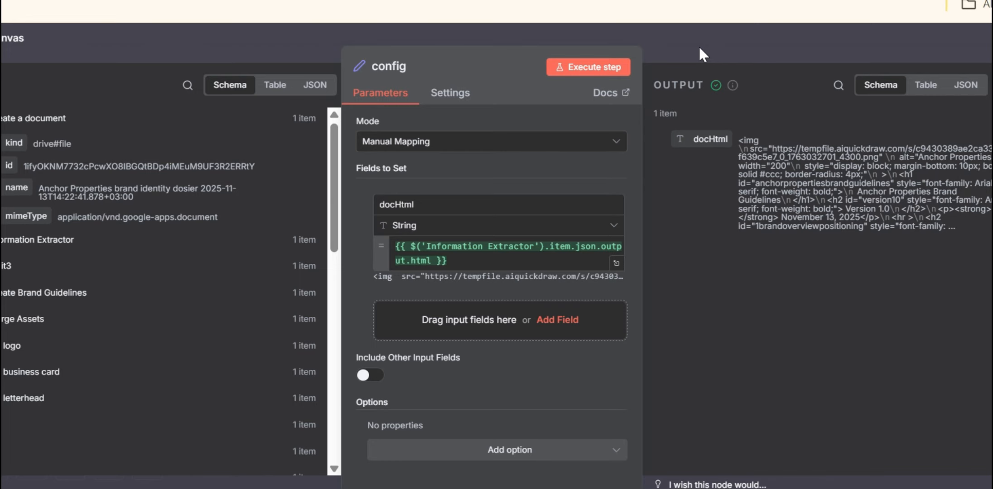
{"action": "left_click", "coordinate": [699, 47]}
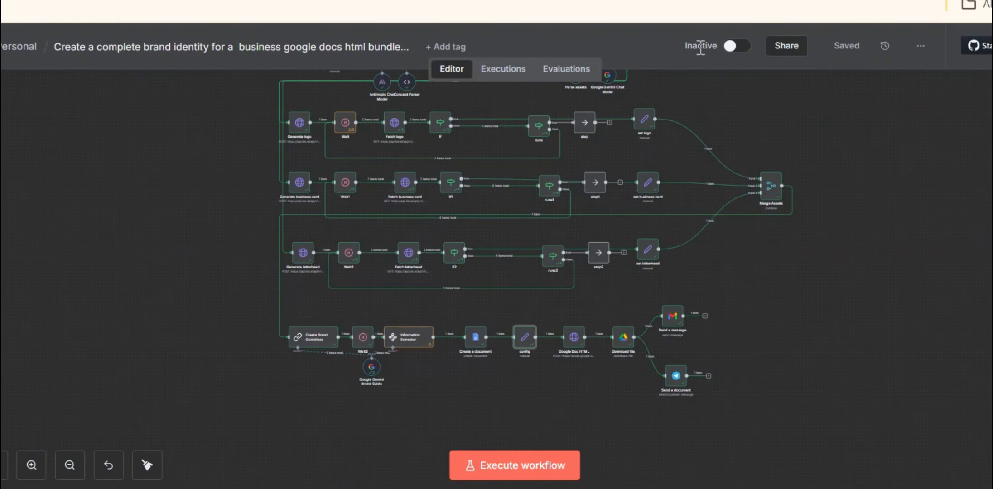
Step: Open the Google Doc HTML node, review its request settings, and inspect the docId body parameter's expression in the expanded editor
{"action": "left_click", "coordinate": [574, 343]}
{"action": "double_click", "coordinate": [573, 344]}
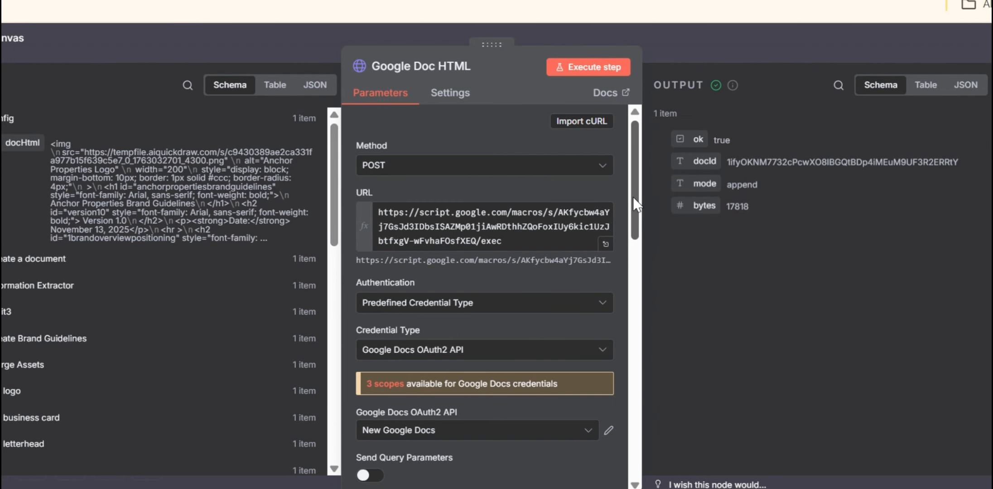
{"action": "left_click_drag", "start_coordinate": [634, 198], "coordinate": [643, 368]}
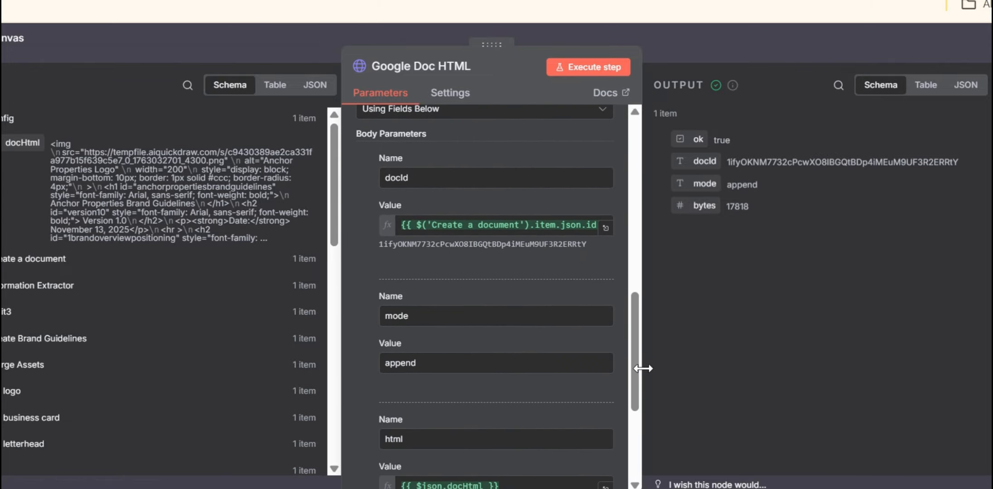
{"action": "left_click", "coordinate": [605, 231]}
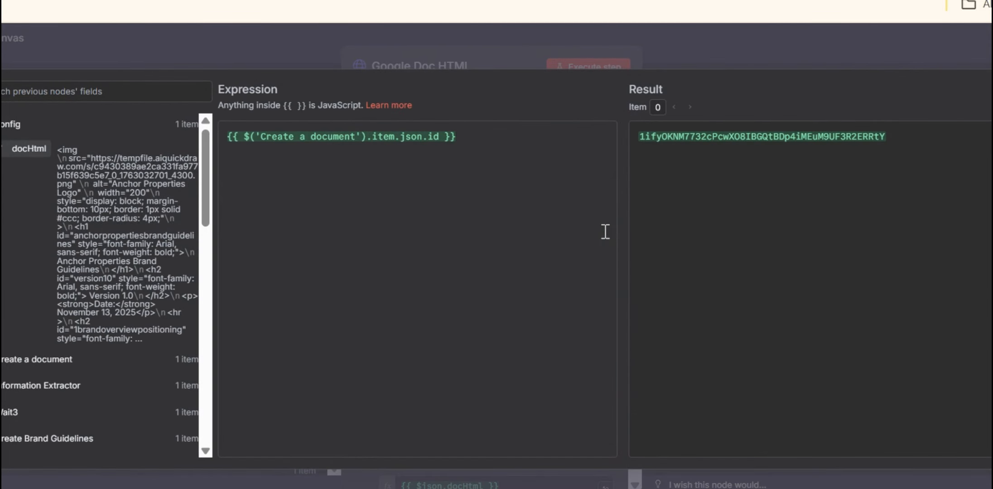
{"action": "left_click", "coordinate": [654, 39]}
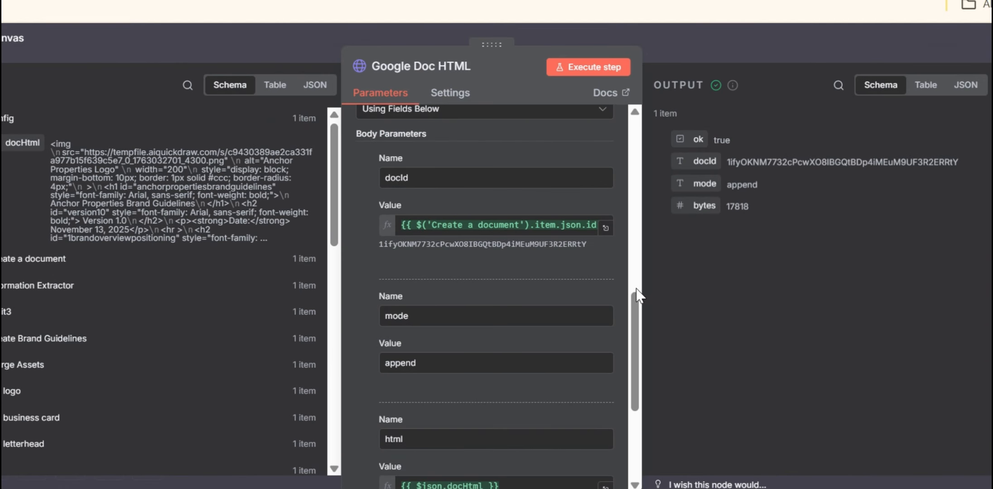
Step: Check the mode and html body parameters, inspect the html value's expression and result, and close the Google Doc HTML node
{"action": "left_click_drag", "start_coordinate": [637, 303], "coordinate": [638, 327]}
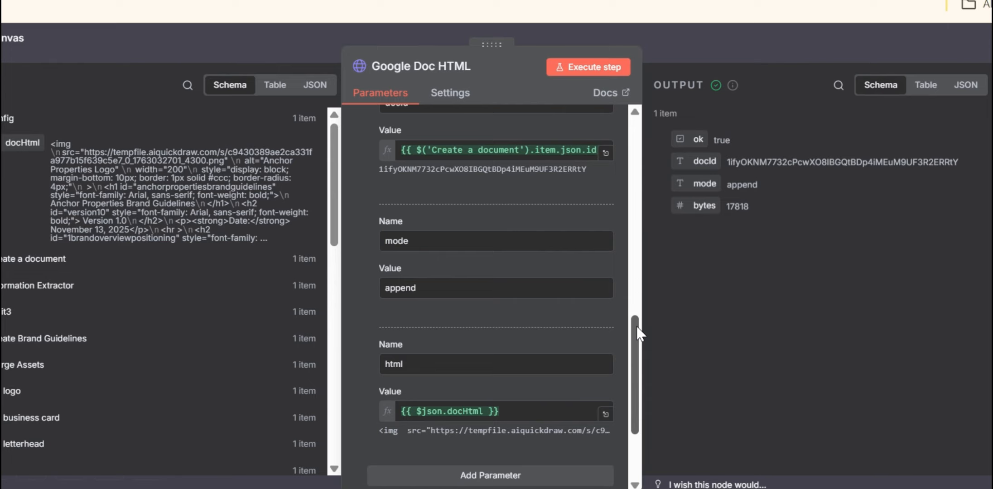
{"action": "left_click_drag", "start_coordinate": [636, 326], "coordinate": [636, 344]}
{"action": "left_click", "coordinate": [605, 358]}
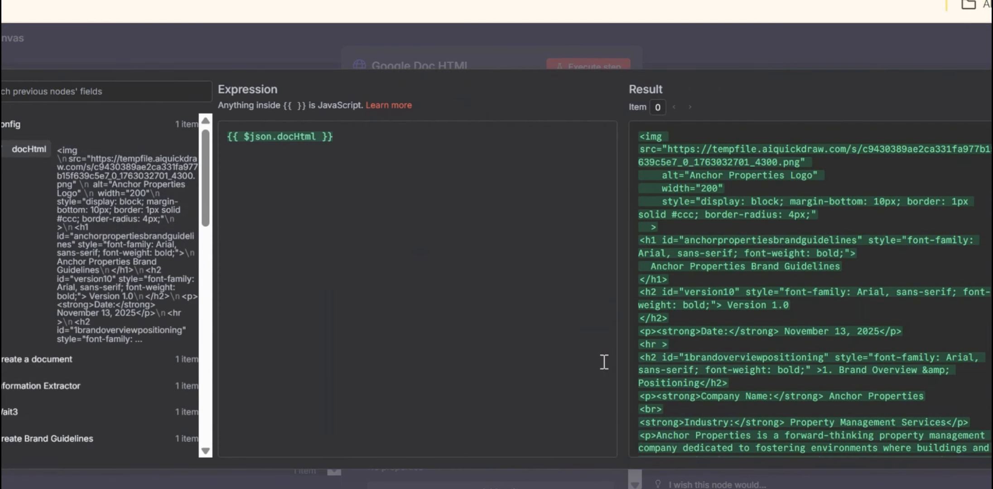
{"action": "left_click", "coordinate": [743, 42]}
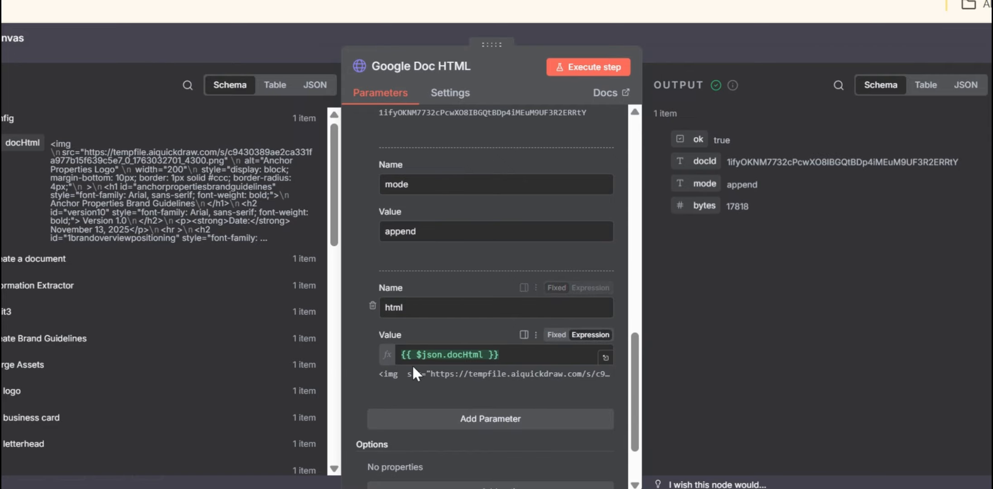
{"action": "left_click", "coordinate": [684, 25]}
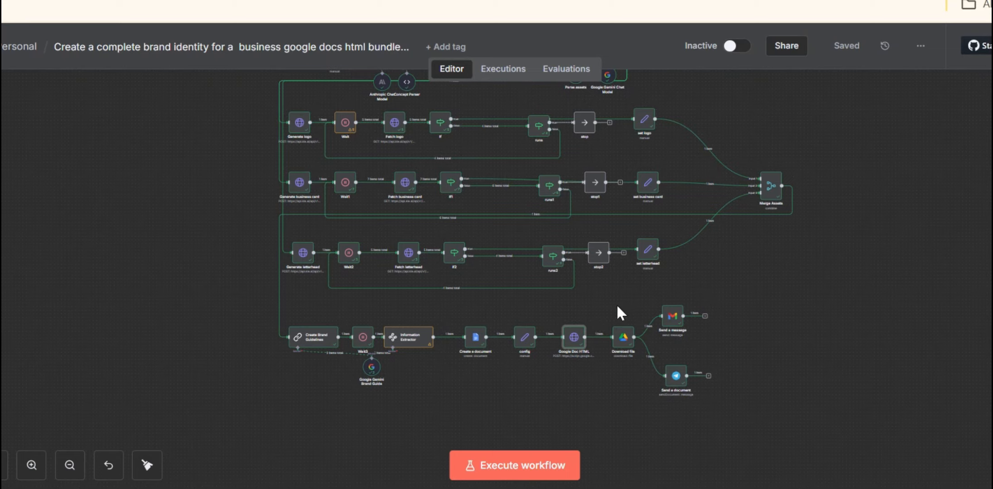
Step: Reopen the Google Doc HTML node, look over its request settings through to the body parameters again, and close it
{"action": "double_click", "coordinate": [573, 338]}
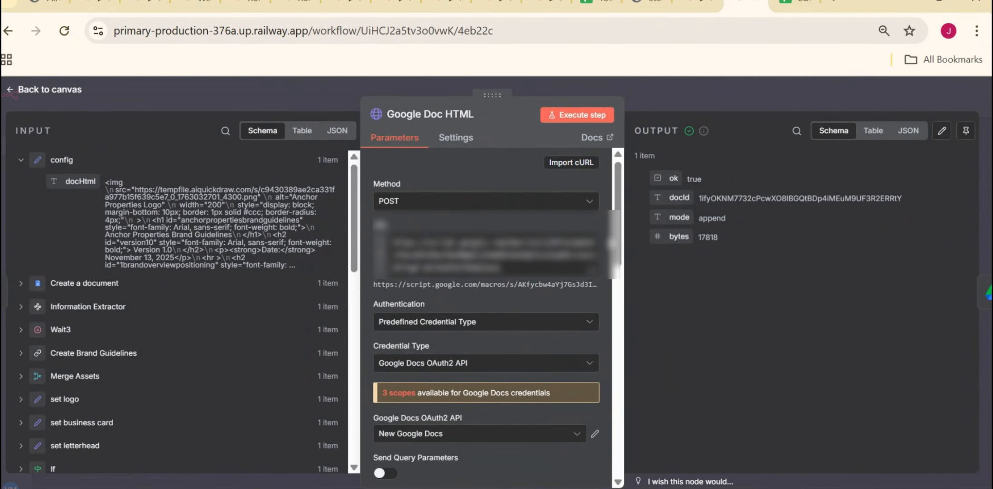
{"action": "scroll", "coordinate": [619, 314], "scroll_direction": "down", "scroll_amount": 5}
{"action": "left_click_drag", "start_coordinate": [671, 374], "coordinate": [669, 408]}
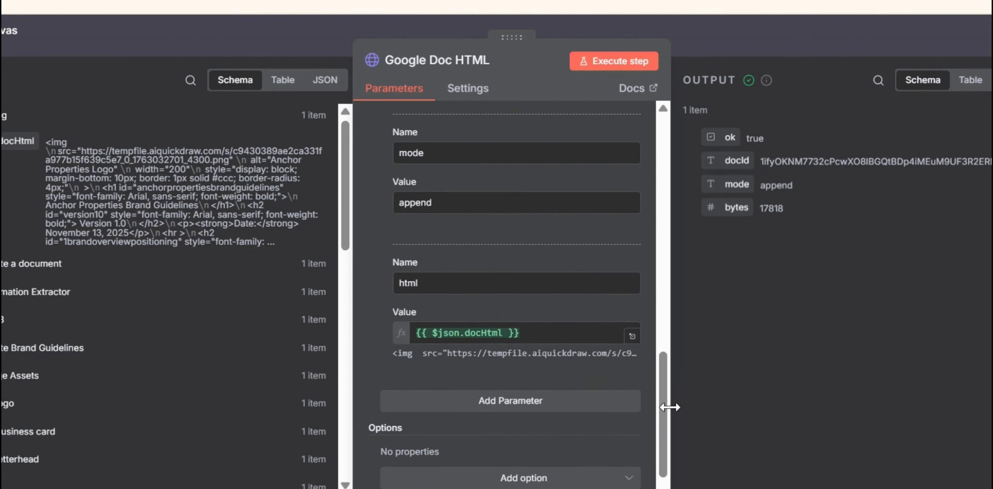
{"action": "left_click", "coordinate": [731, 33]}
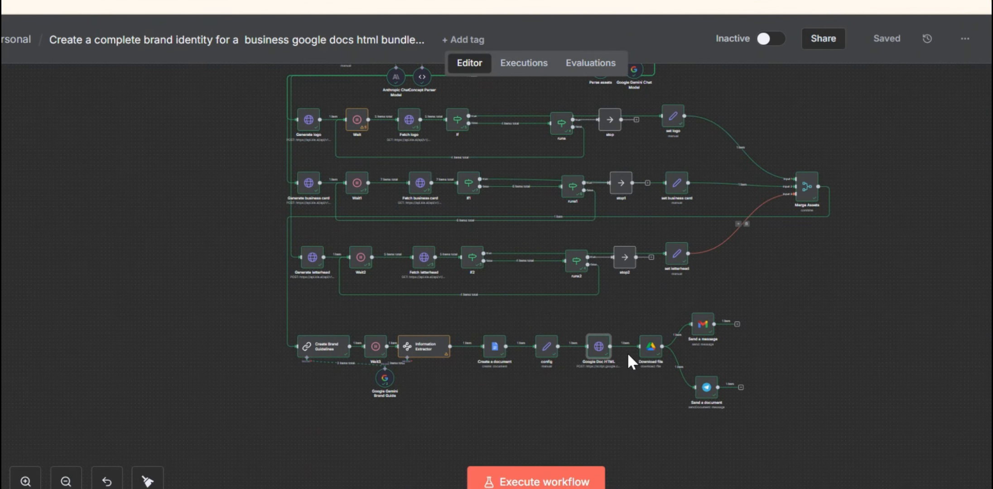
Step: Open the Download file node, check its file ID and Google file conversion formats alongside the PDF output, and close it
{"action": "left_click", "coordinate": [656, 351]}
{"action": "double_click", "coordinate": [654, 346]}
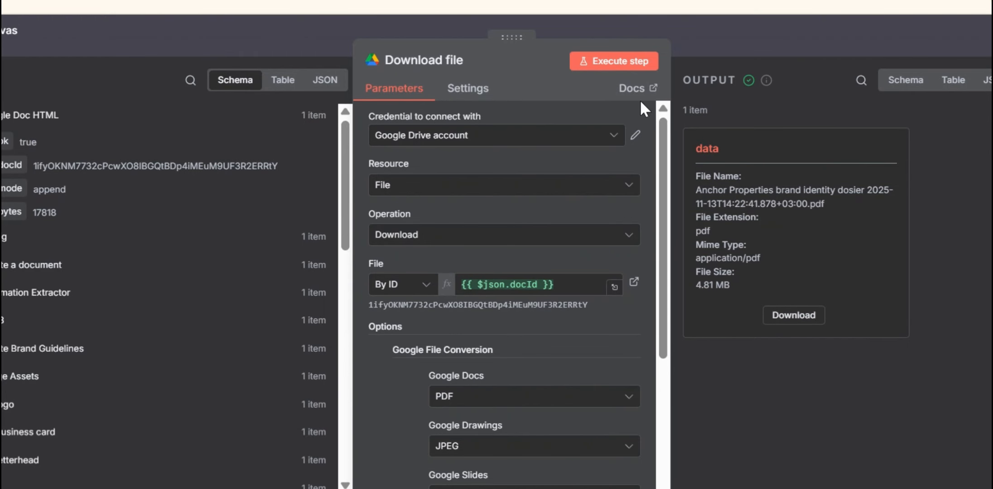
{"action": "left_click_drag", "start_coordinate": [663, 140], "coordinate": [667, 200]}
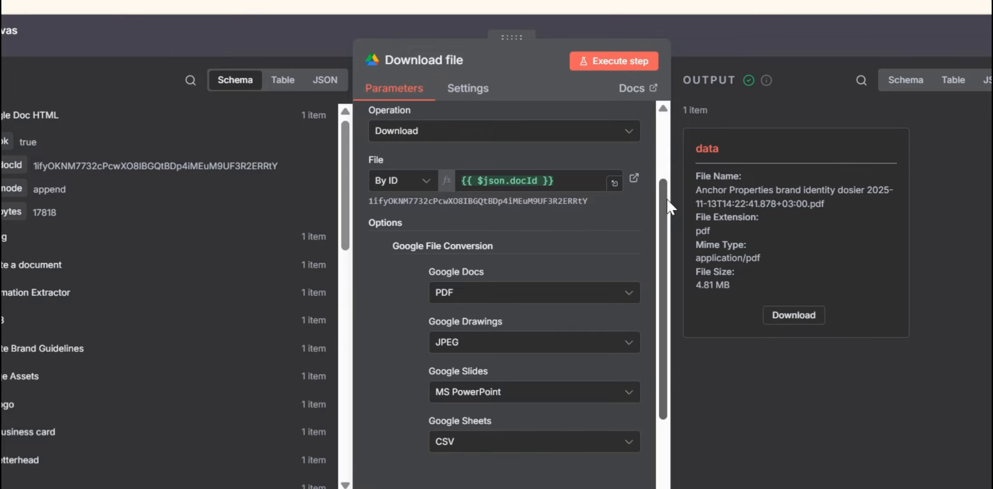
{"action": "left_click_drag", "start_coordinate": [667, 198], "coordinate": [664, 213]}
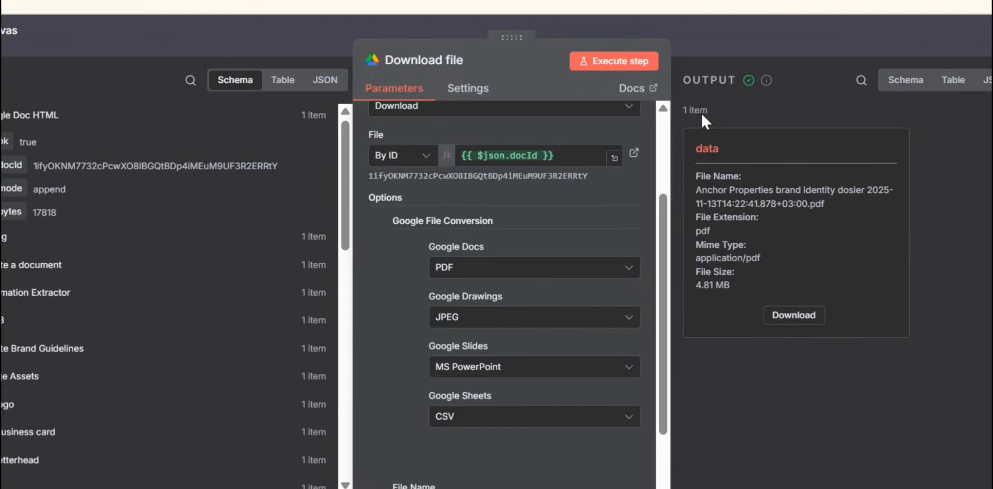
{"action": "left_click", "coordinate": [701, 26]}
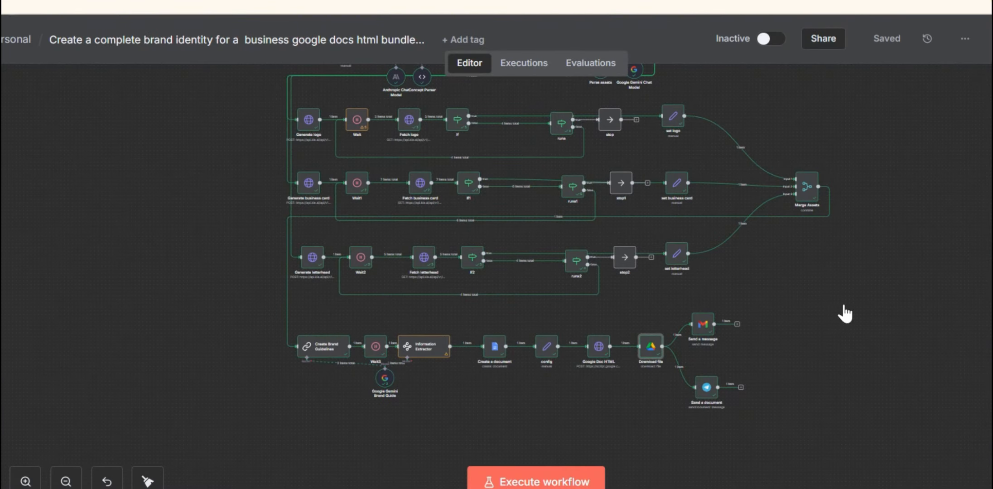
Step: Open the Gmail Send a message node, read its message expression, check the attachment field name, and close the node
{"action": "left_click", "coordinate": [708, 337]}
{"action": "double_click", "coordinate": [707, 335]}
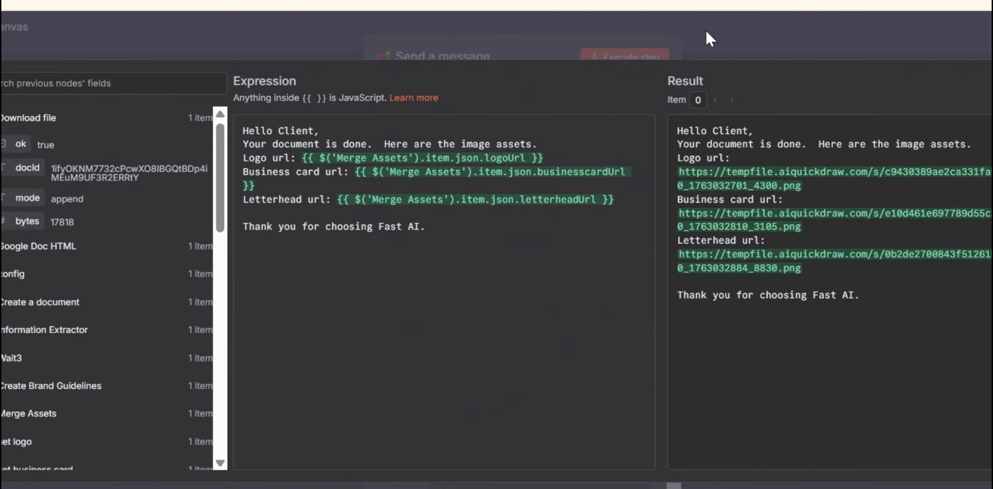
{"action": "left_click", "coordinate": [701, 29]}
{"action": "scroll", "coordinate": [653, 318], "scroll_direction": "down", "scroll_amount": 4}
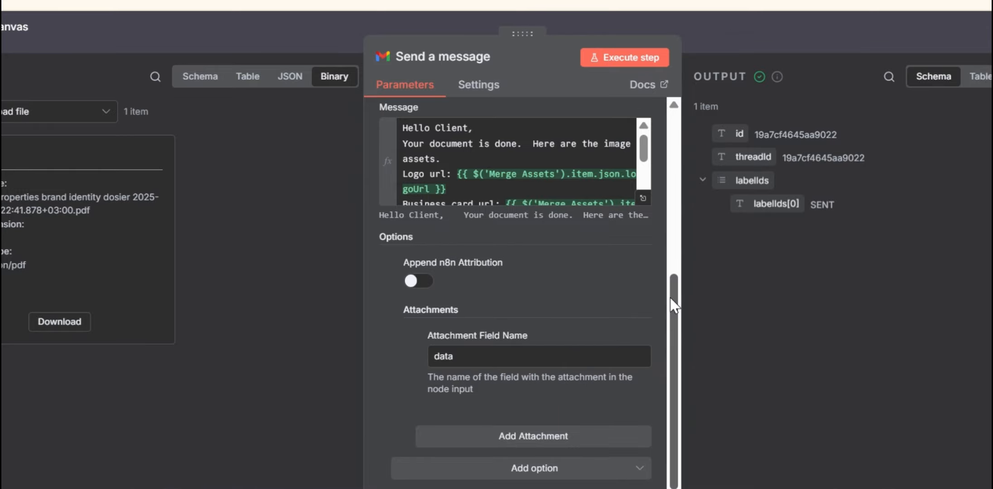
{"action": "left_click", "coordinate": [789, 42]}
Step: Open the Telegram Send a document node and inspect its Caption and File Name expressions in the expanded editor
{"action": "left_click", "coordinate": [714, 389]}
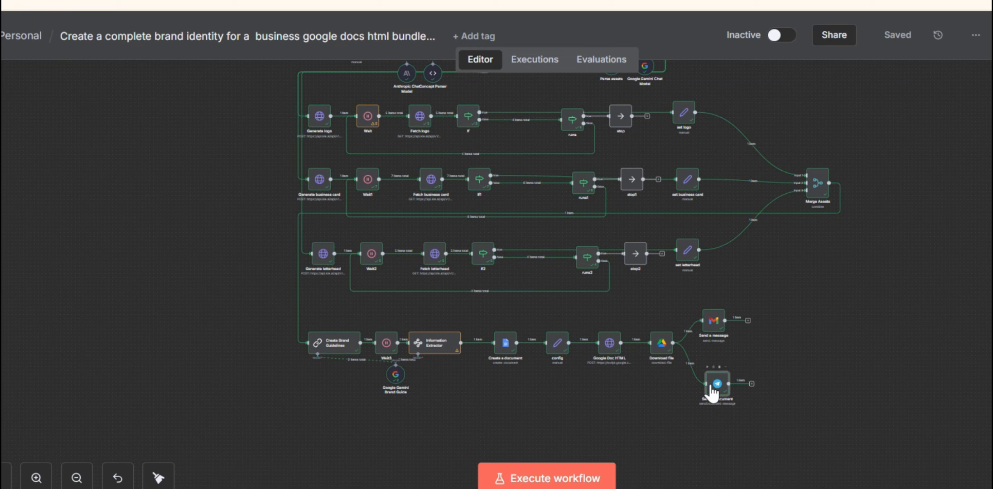
{"action": "double_click", "coordinate": [710, 384]}
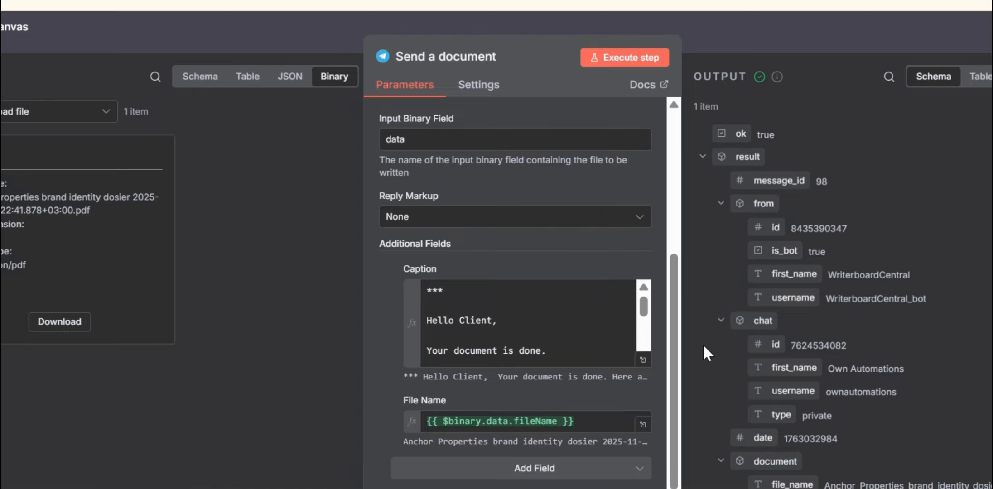
{"action": "left_click", "coordinate": [643, 360]}
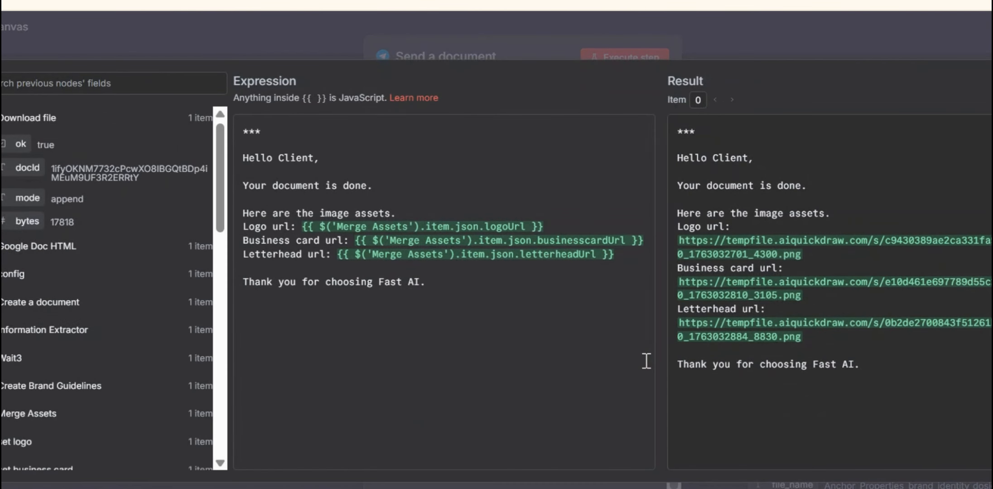
{"action": "left_click", "coordinate": [715, 12]}
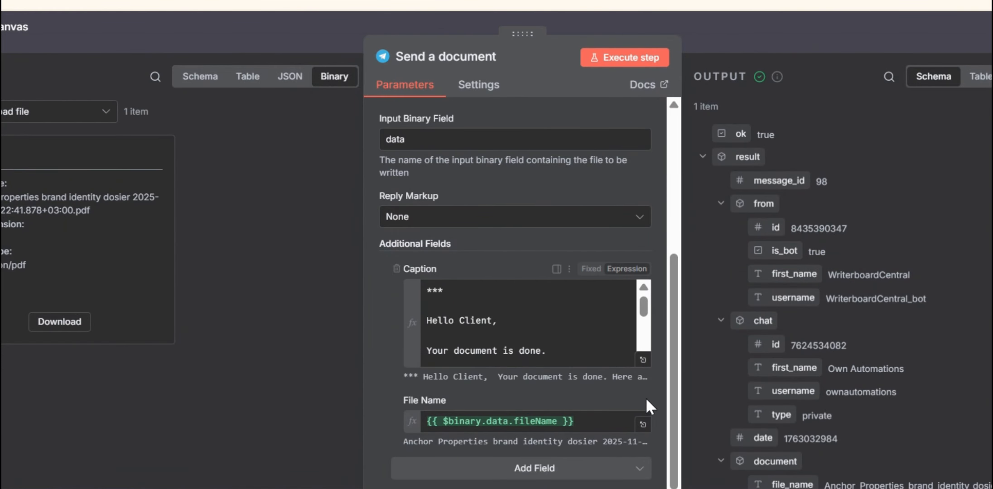
{"action": "left_click", "coordinate": [643, 424]}
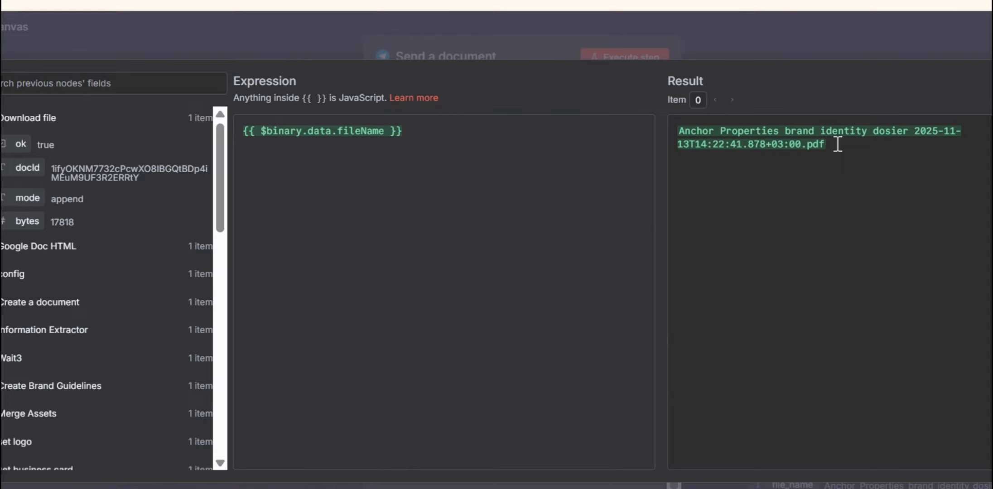
{"action": "left_click", "coordinate": [683, 34]}
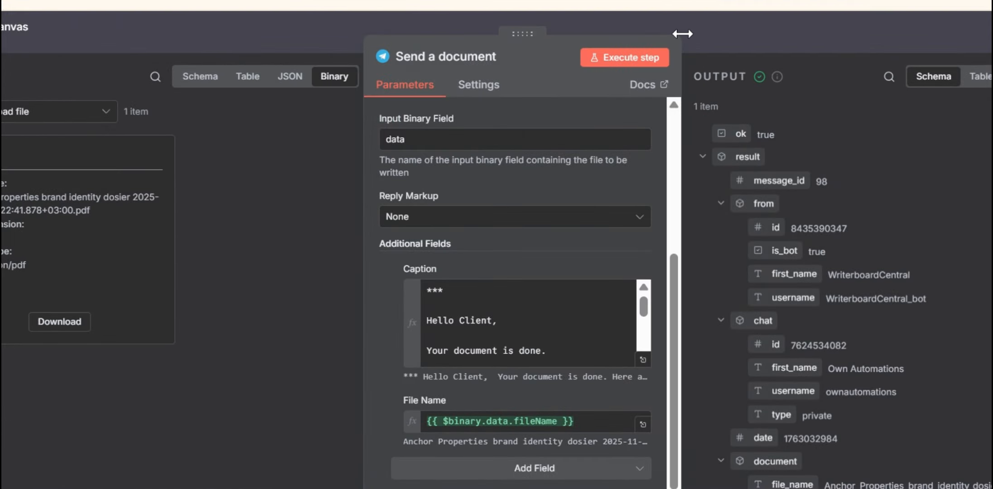